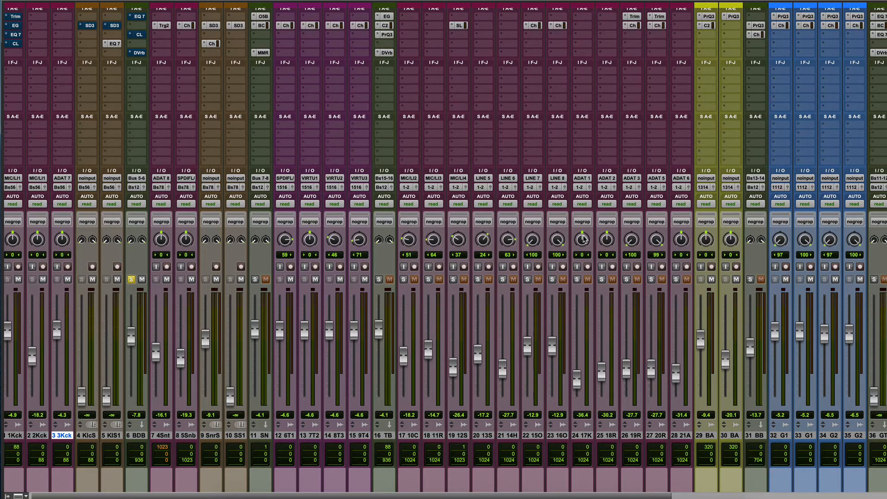
- Show the track timeline and audition the kick tracks from the start of the first Verse, stopping playback when done
key(super+equal)
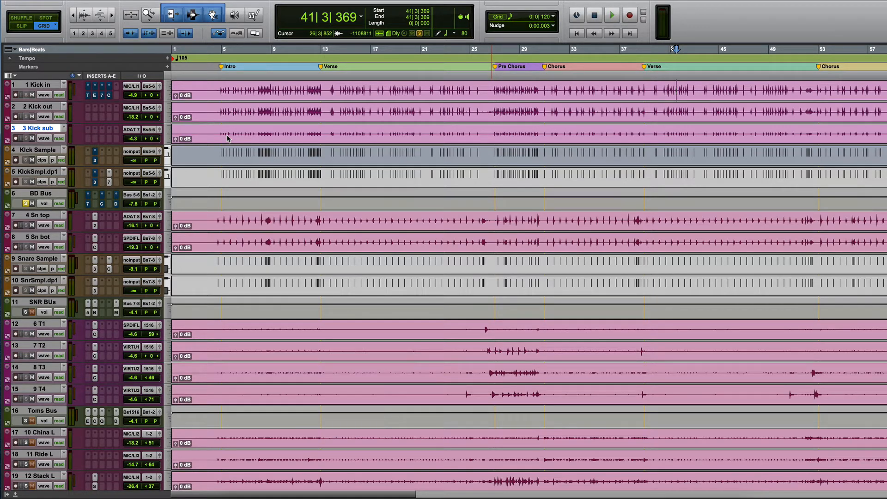
click(57, 85)
click(51, 108)
click(51, 129)
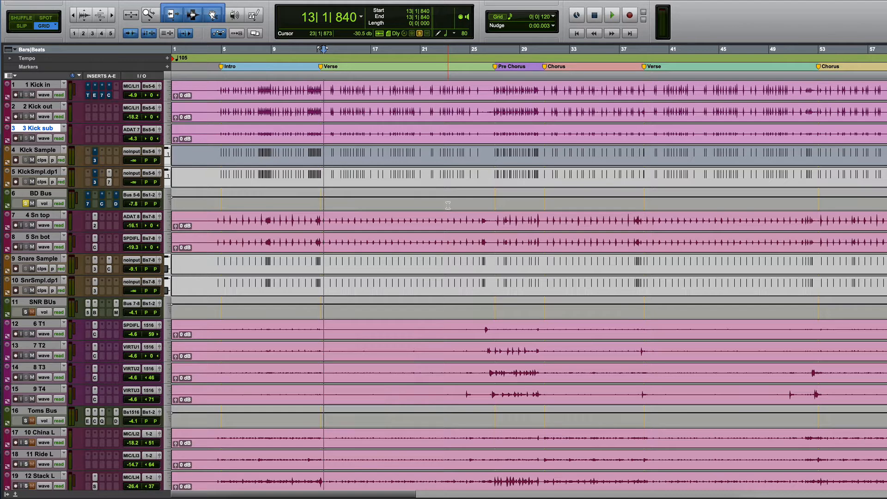
key(space)
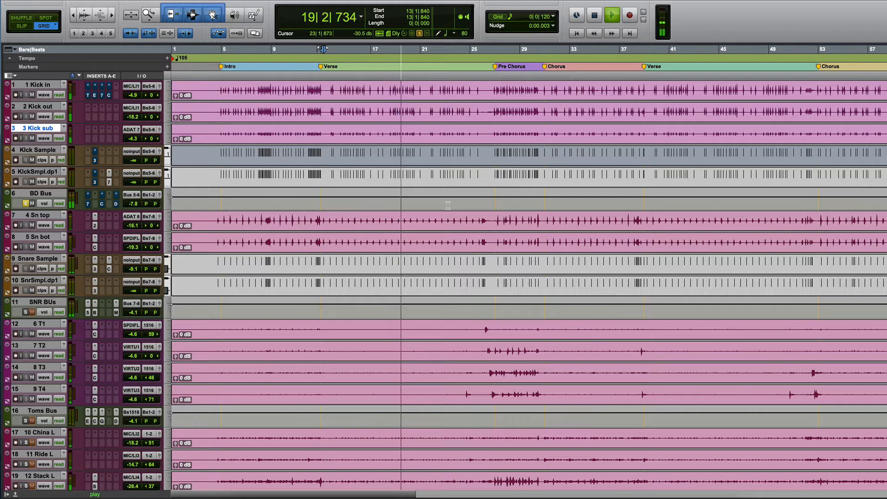
key(space)
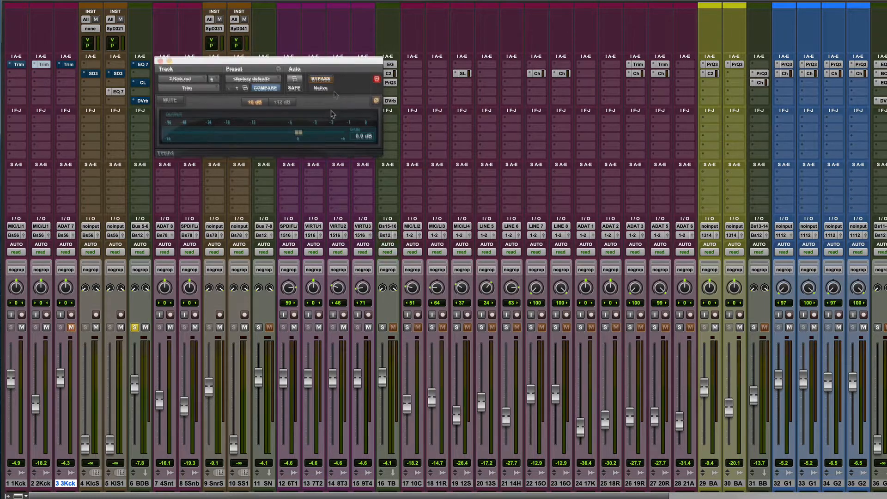
- During playback, compare the Kick out track with its Trim insert's phase invert on and off
key(space)
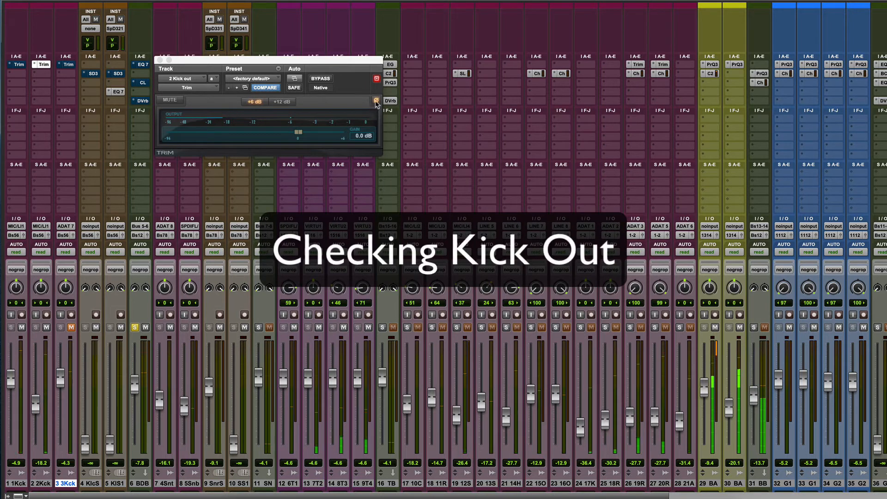
click(376, 101)
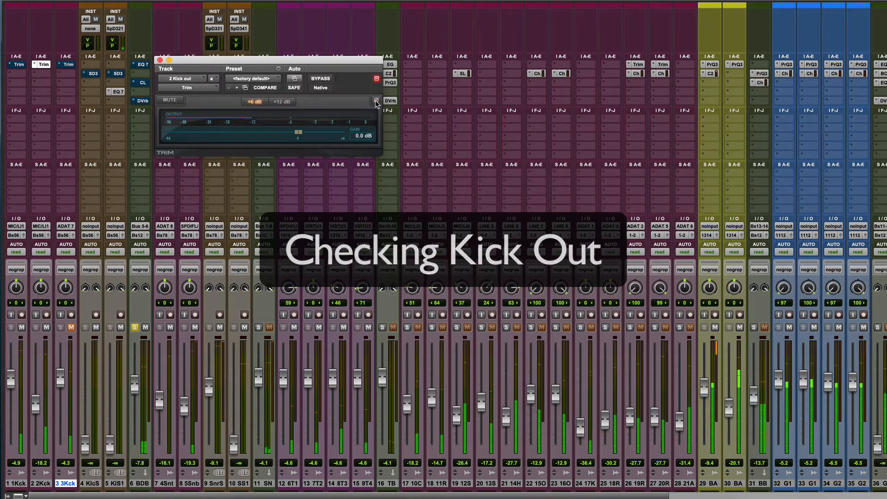
click(376, 101)
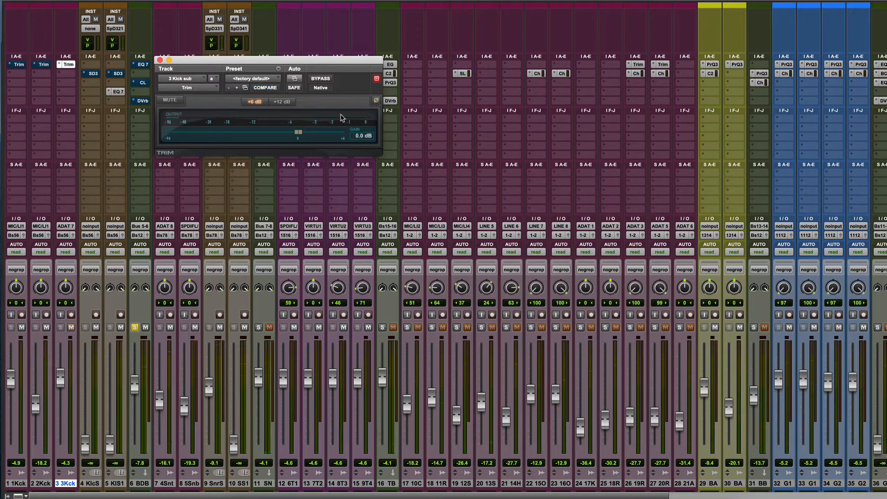
- Play the song and compare the Kick sub track with its Trim insert's phase invert on and off
key(space)
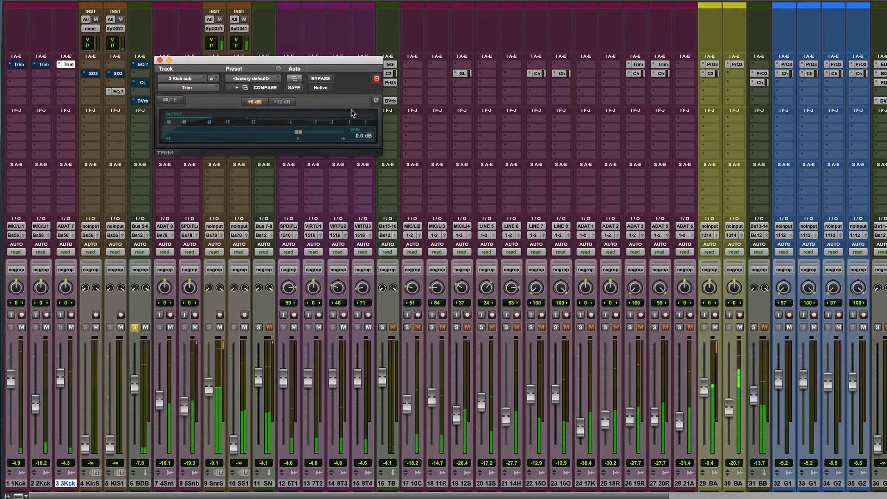
click(376, 102)
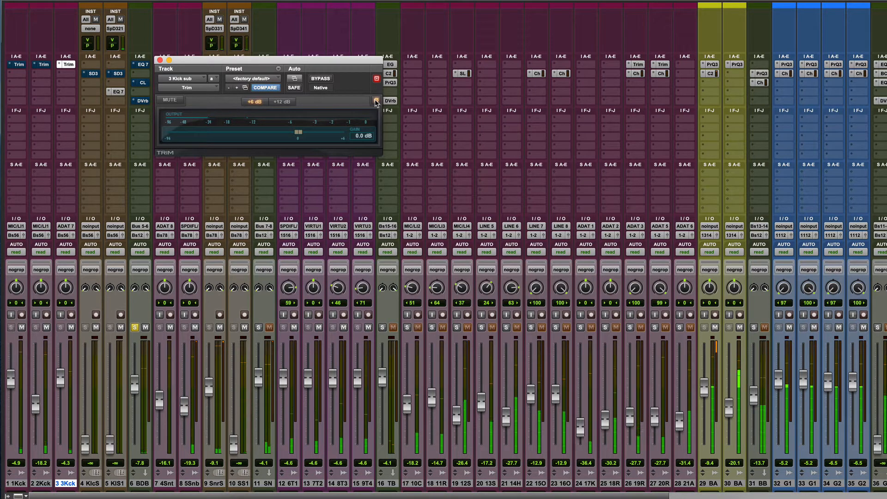
click(376, 102)
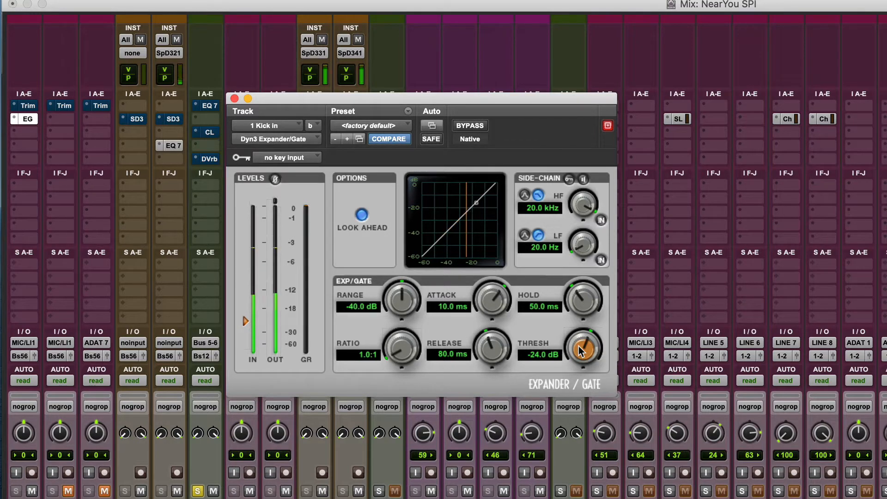
- Set the Kick in expander/gate to threshold -25.4 dB, ratio 3.0:1, attack 1.5 ms and hold 261.5 ms
drag(580, 348, 574, 355)
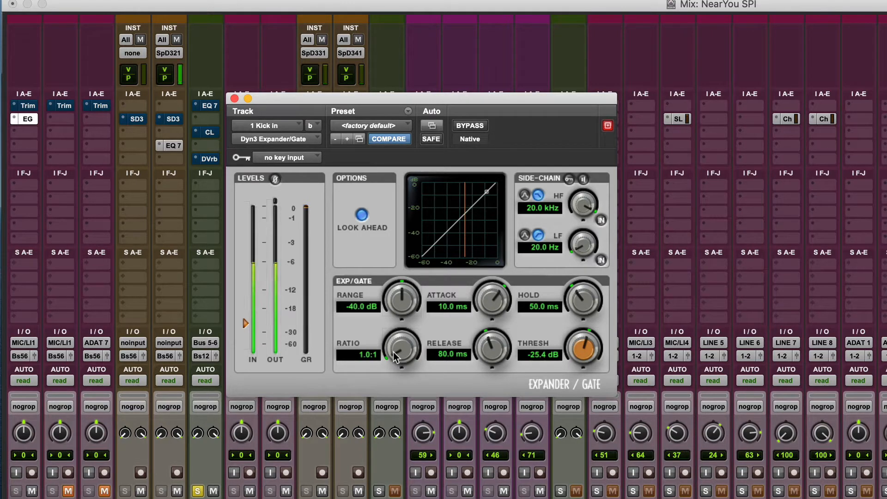
drag(393, 352, 392, 317)
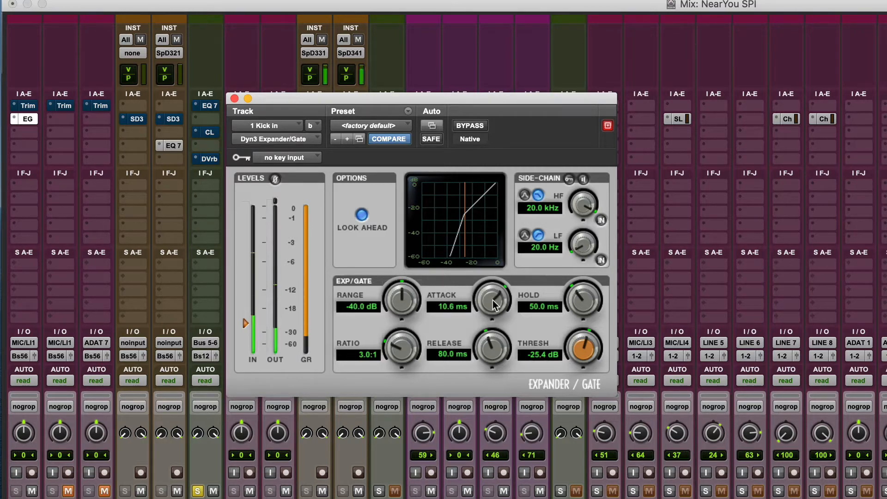
drag(491, 301, 466, 376)
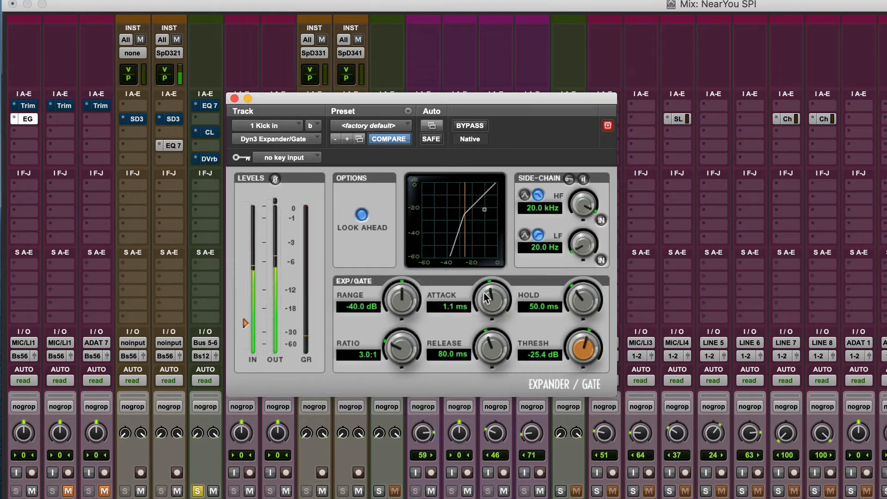
drag(483, 294, 488, 291)
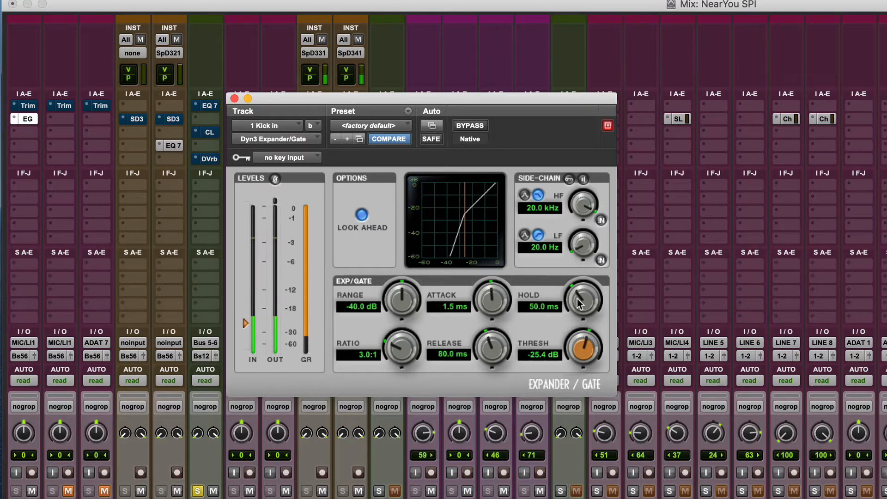
mouse_move(579, 303)
mouse_down()
mouse_move(577, 276)
mouse_move(579, 303)
mouse_up()
drag(579, 293, 574, 306)
drag(575, 306, 572, 310)
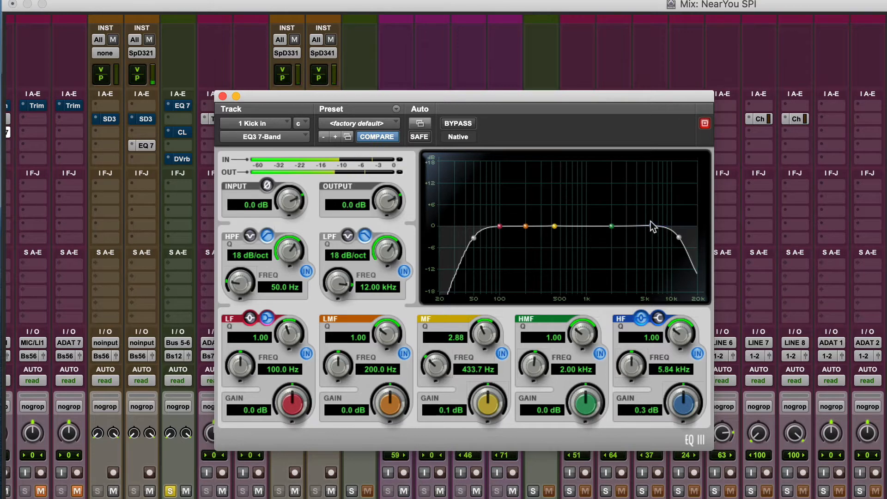
- On the Kick in EQ, boost the HF band 6.5 dB at 8.35 kHz and cut the MF band to -7.3 dB at 433.7 Hz
drag(650, 226, 664, 207)
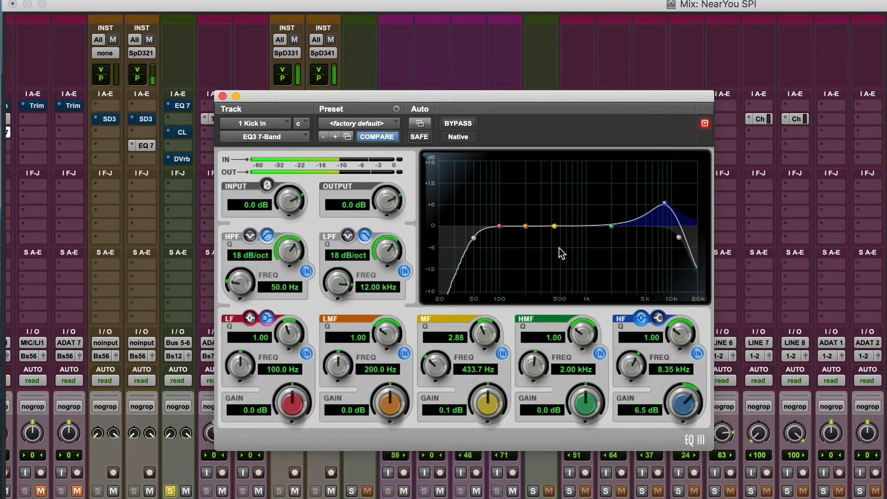
drag(555, 227, 558, 180)
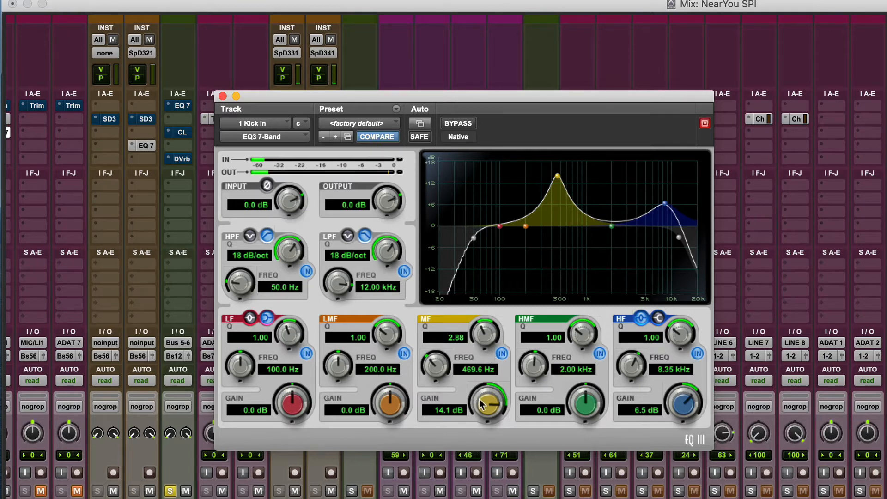
drag(557, 176, 555, 257)
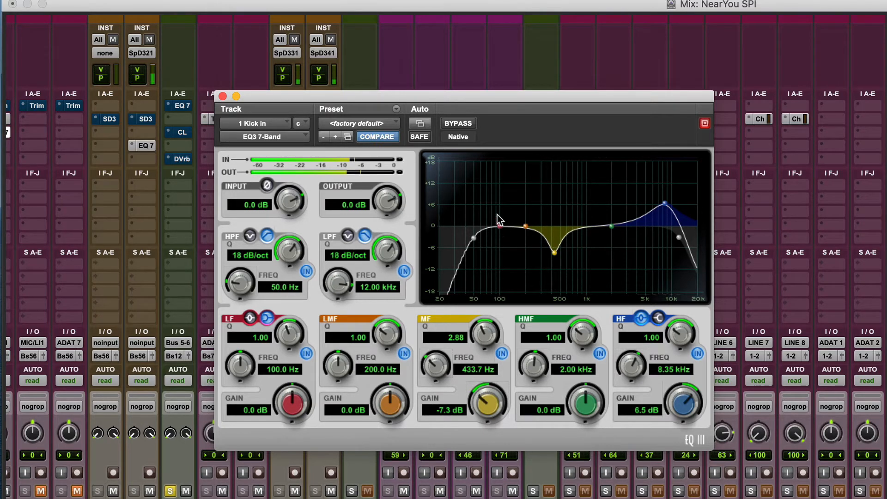
- Switch the Kick in EQ's LF band from shelf to peak and boost it 5.2 dB at 67.1 Hz
drag(499, 225, 498, 209)
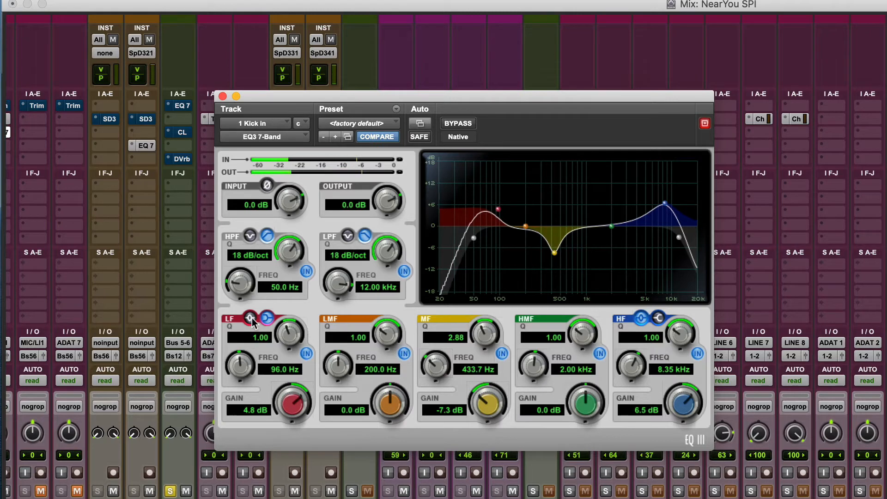
click(251, 319)
mouse_move(499, 209)
mouse_down()
mouse_move(482, 195)
mouse_move(486, 213)
mouse_up()
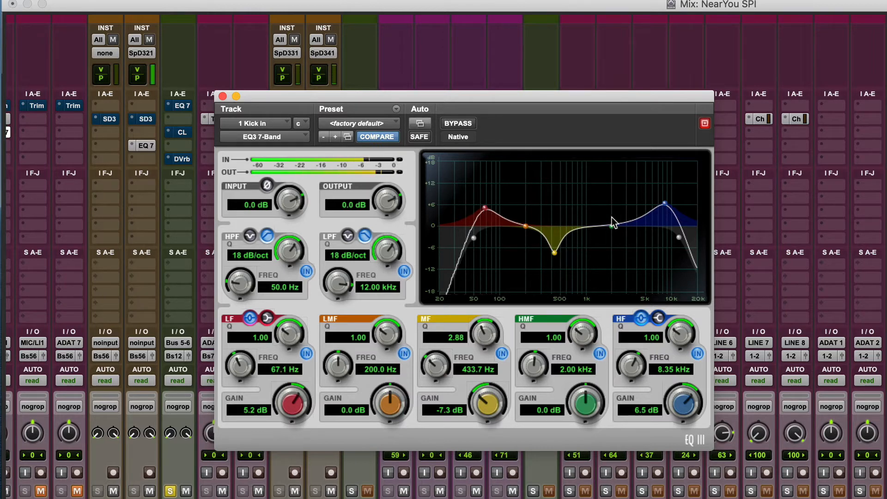
- Cut the Kick in EQ's HMF band to -3.2 dB at 756.2 Hz and compare the EQ against bypass
drag(612, 226, 573, 238)
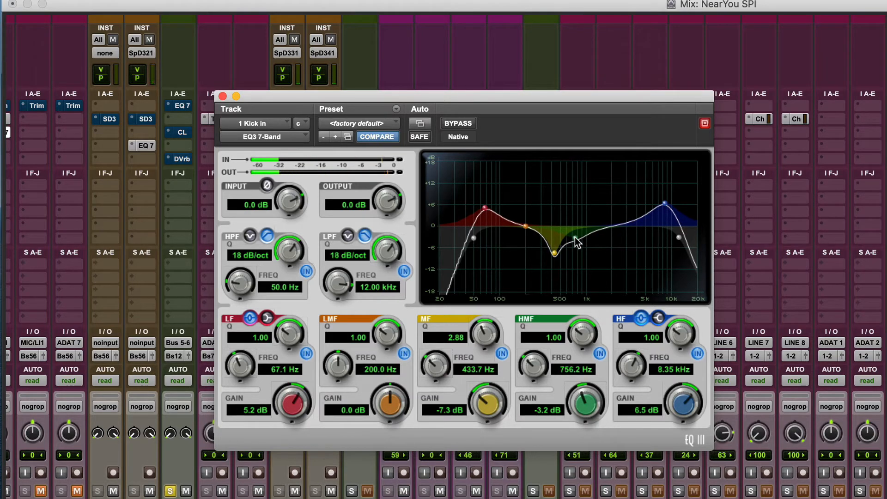
click(458, 123)
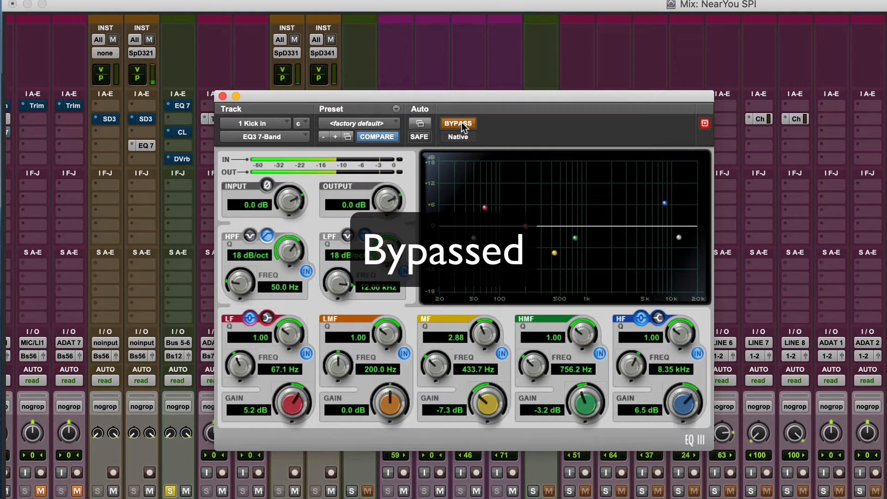
click(461, 123)
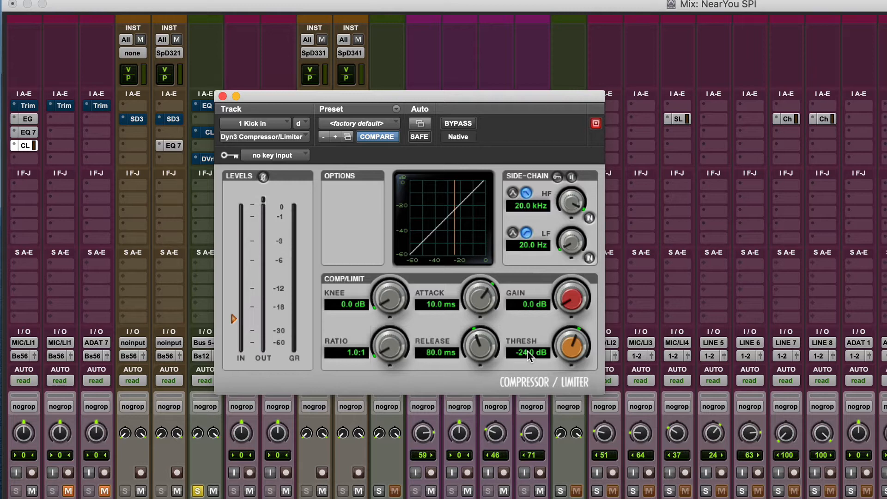
- During playback, set the Kick in compressor to threshold -11.7 dB, attack 740.5 us, release 151.0 ms, ratio 2.5:1 and knee 4.5 dB
key(space)
mouse_move(555, 345)
mouse_down()
mouse_move(561, 367)
mouse_move(560, 300)
mouse_up()
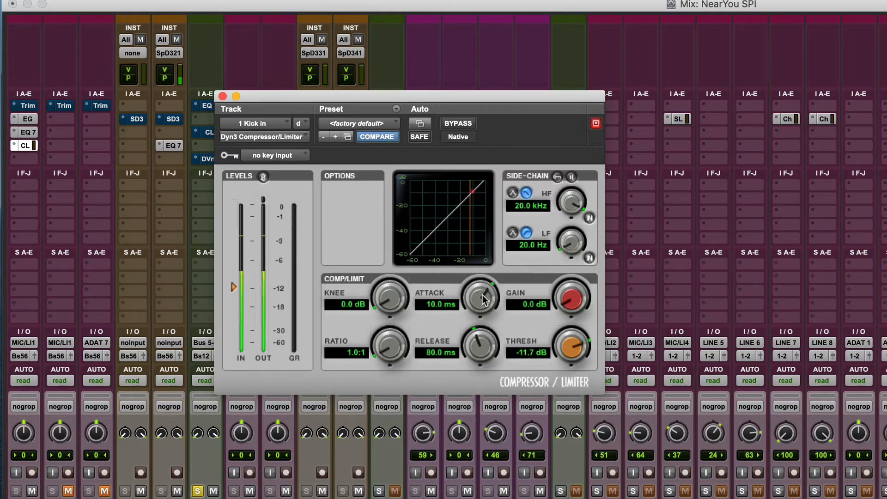
drag(483, 299, 475, 323)
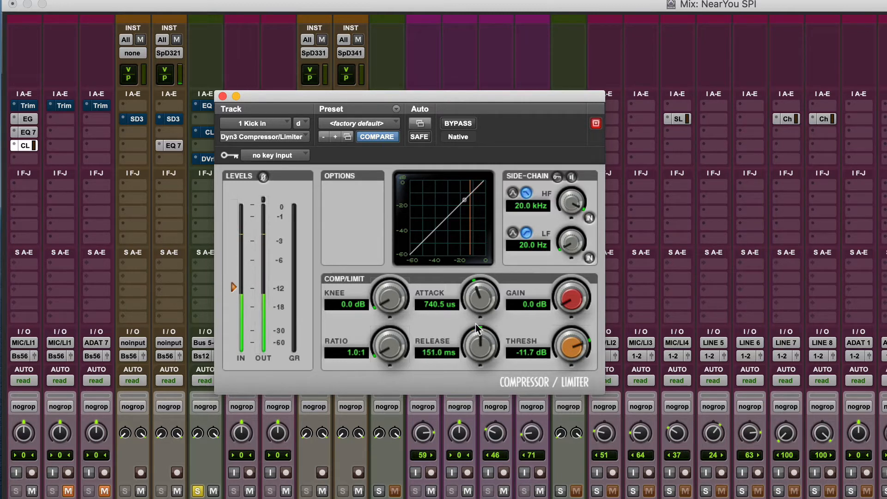
drag(378, 331, 377, 307)
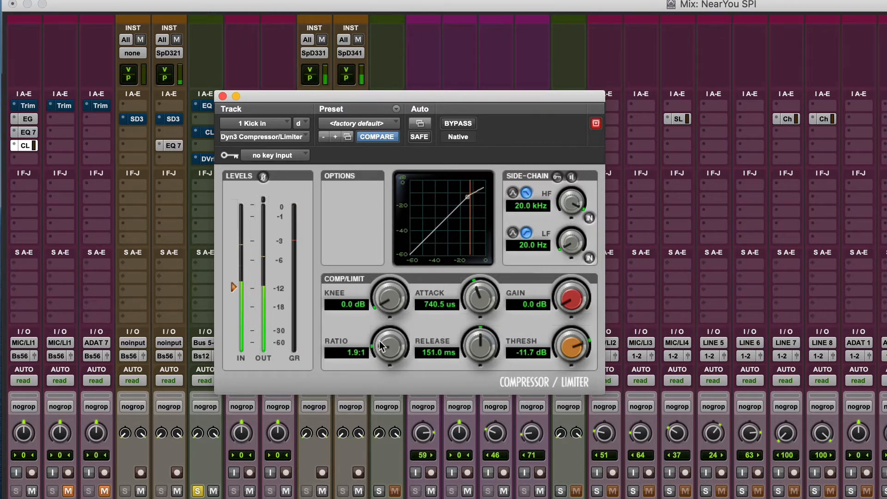
drag(379, 346, 376, 292)
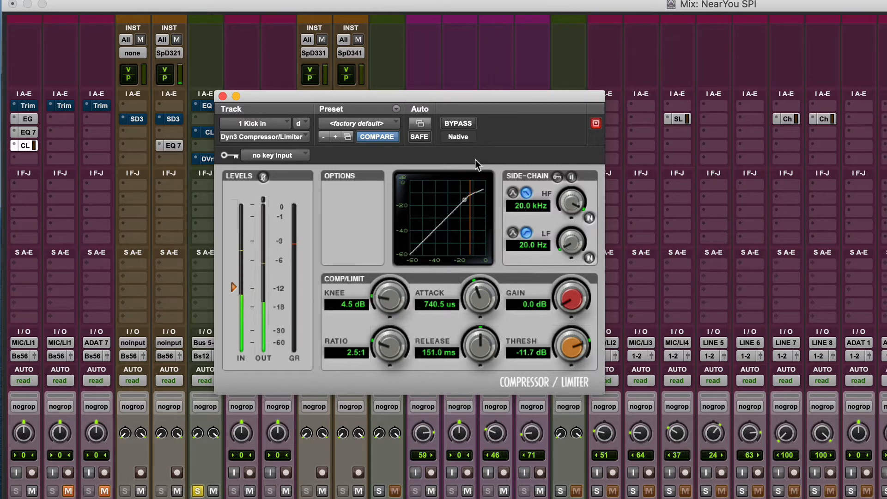
- Compare the Kick in compressor against its bypassed sound, leave it active and close the plug-in
click(457, 124)
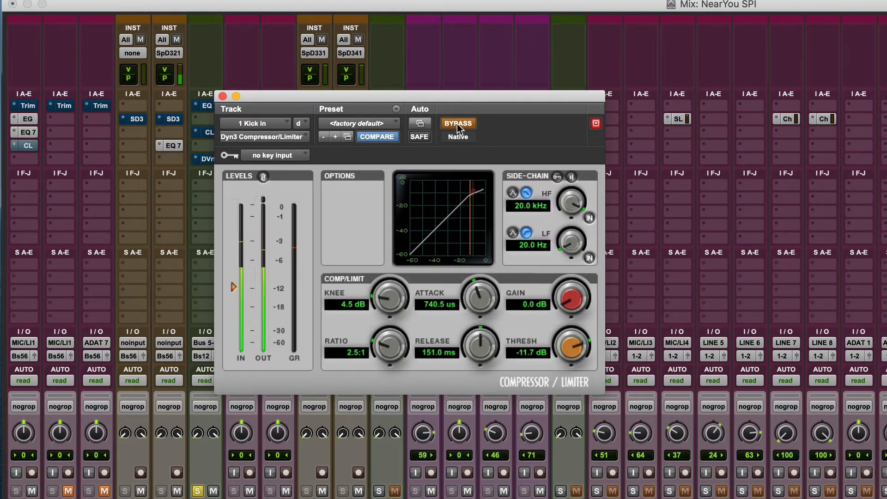
click(456, 124)
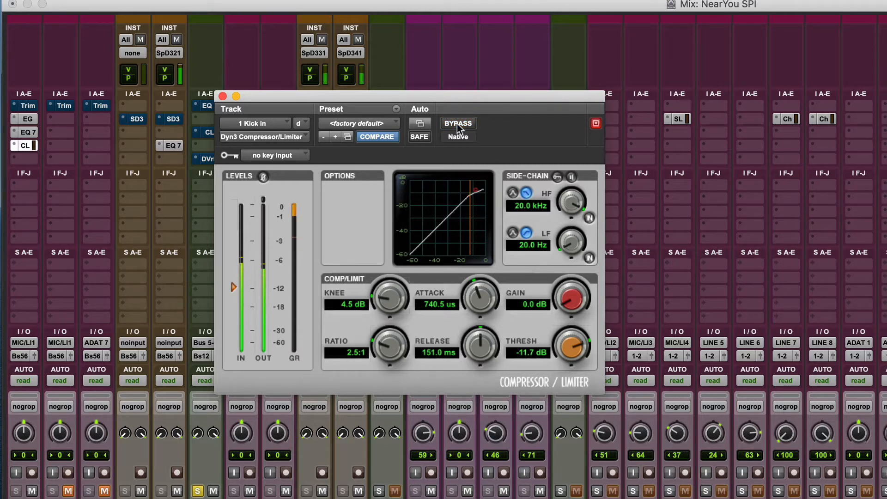
click(456, 124)
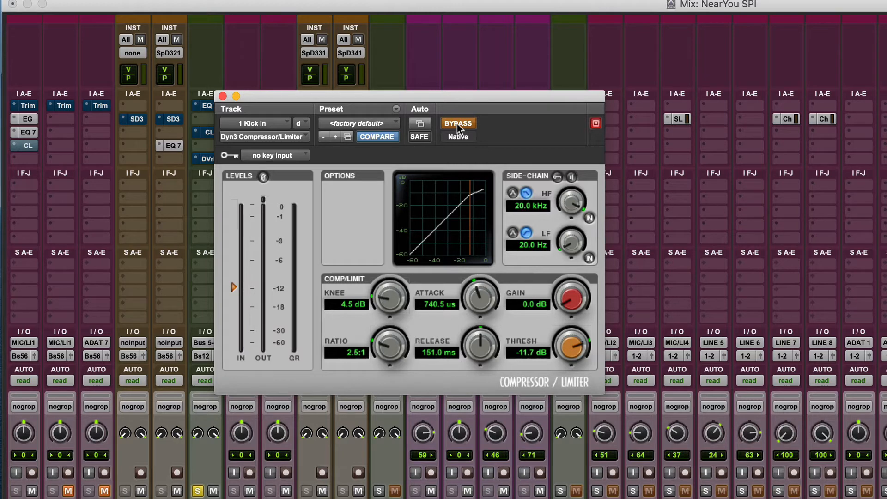
click(456, 123)
click(222, 96)
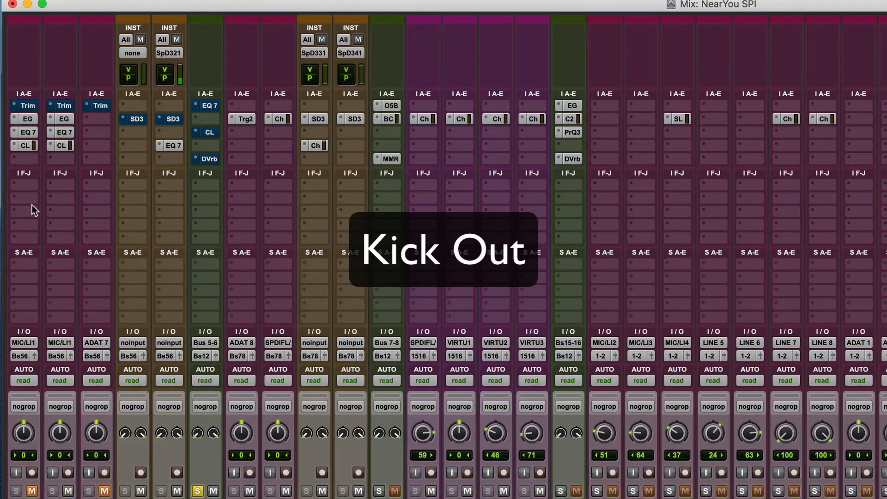
- Bypass the EQ and compressor inserts on Kick out and open its expander/gate
click(63, 132)
click(60, 145)
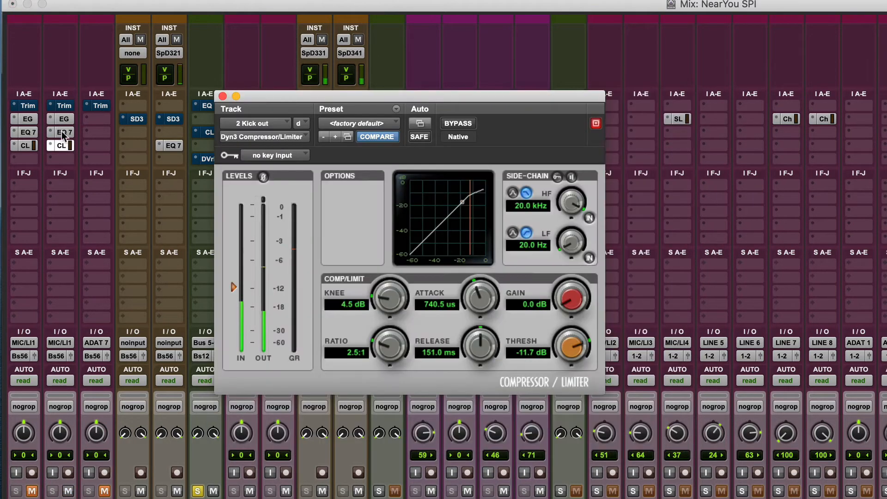
click(60, 116)
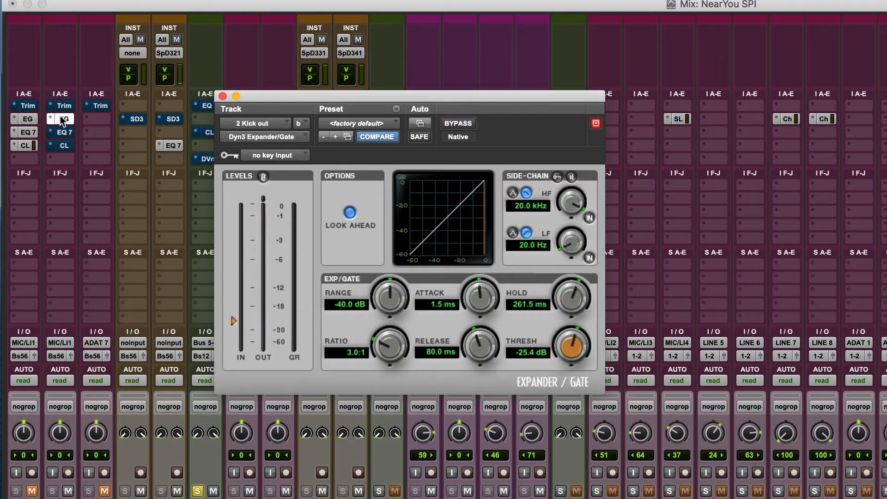
- Compare the Kick out expander/gate against bypass, fine-tune its hold time and close the plug-in
click(447, 122)
click(448, 121)
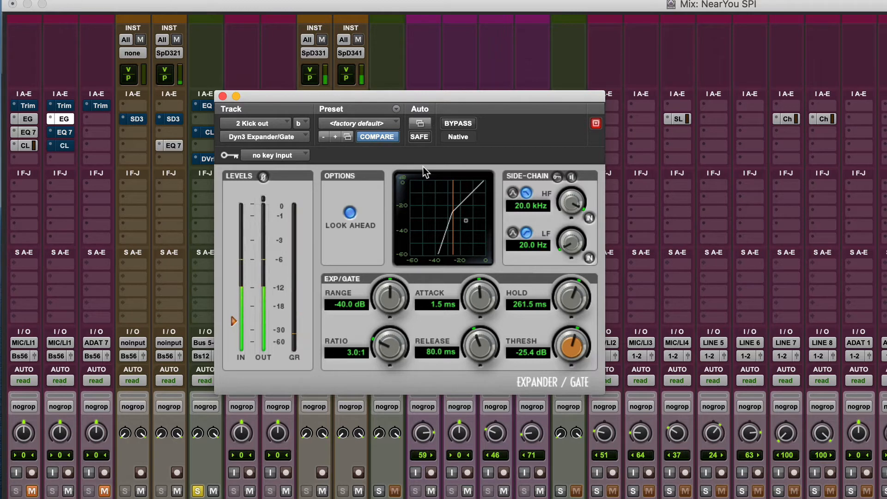
drag(568, 294, 566, 301)
click(224, 96)
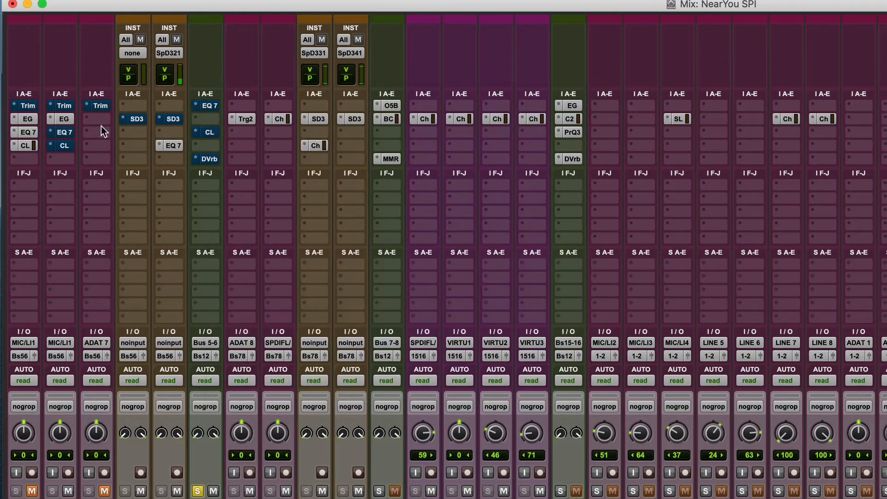
- Activate the EQ on Kick out, compare it against its bypassed sound during playback and close the plug-in
click(59, 132)
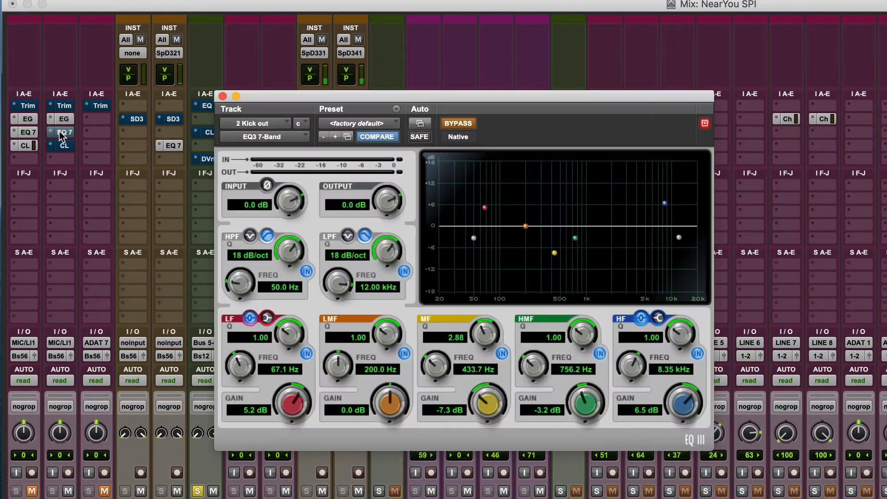
click(460, 123)
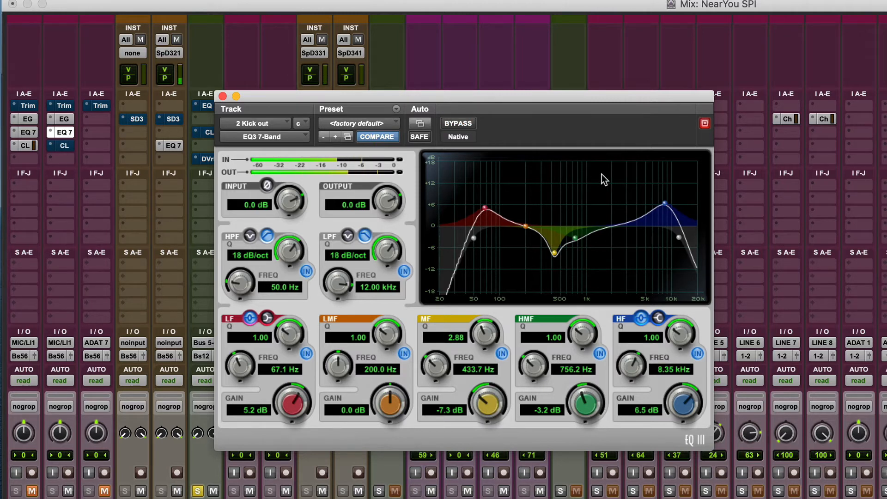
click(466, 122)
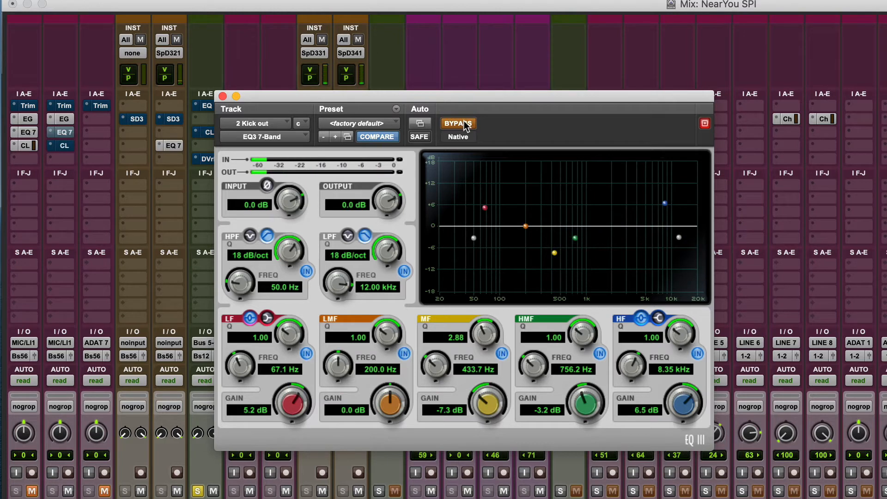
click(464, 121)
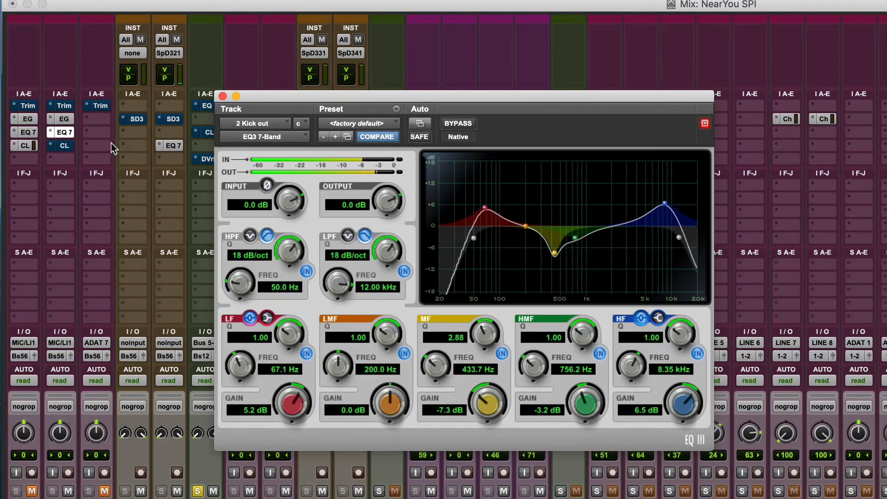
click(464, 123)
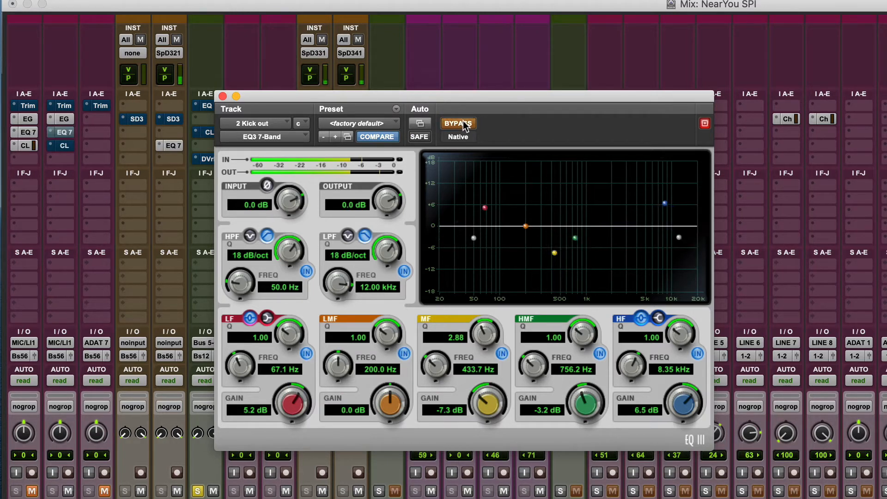
click(463, 120)
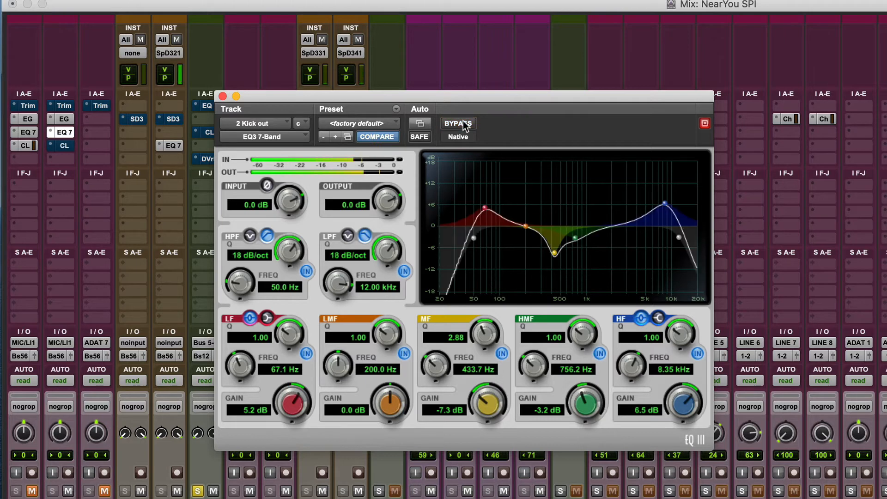
click(223, 96)
- Open the compressor on Kick out and take it out of bypass
click(64, 145)
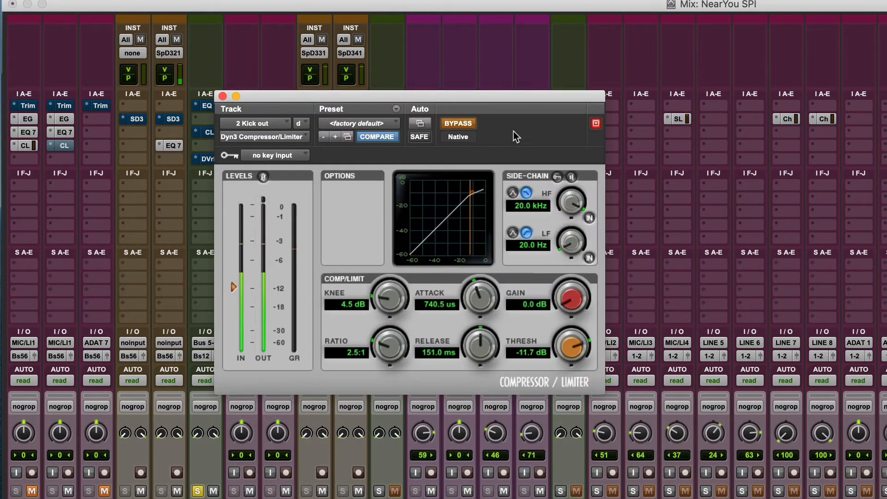
click(469, 123)
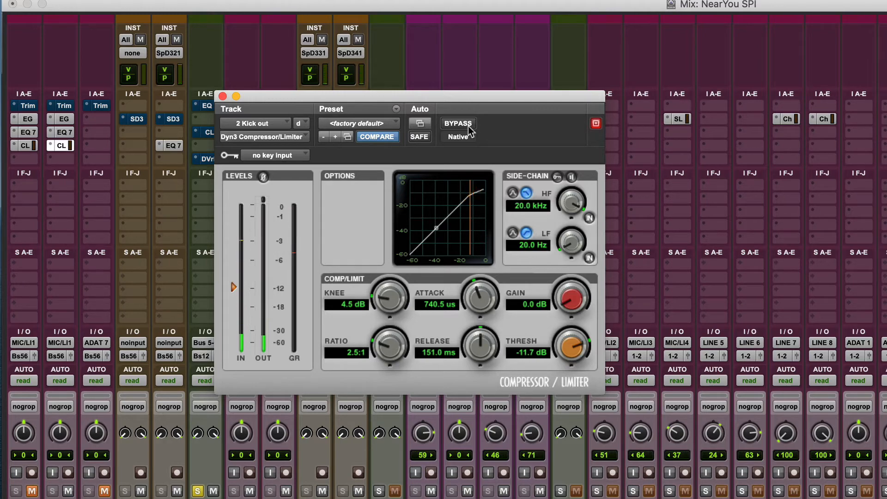
- Unmute Kick in and lower the Kick out fader to about -13.4 dB to balance the two tracks
scroll(50, 391, down, 3)
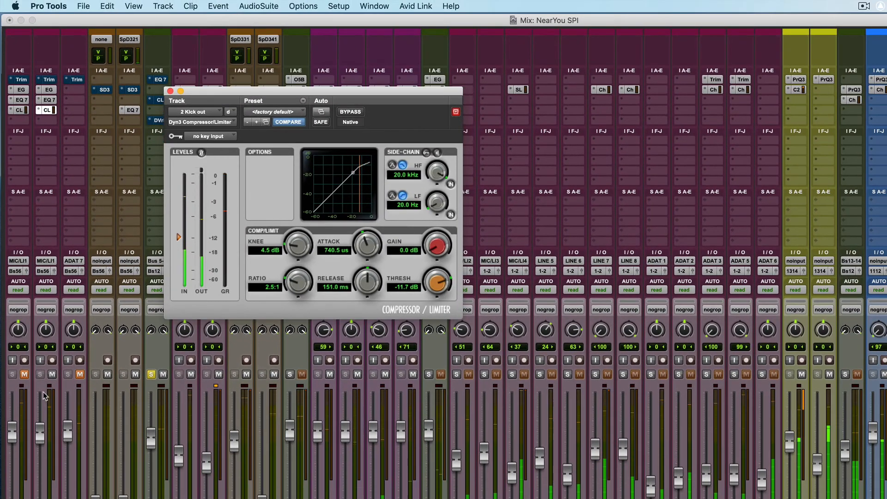
click(25, 375)
drag(40, 437, 40, 454)
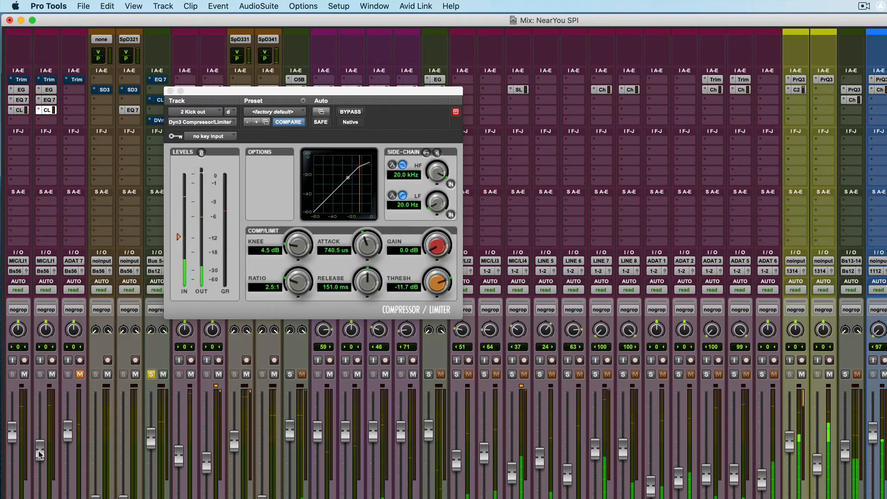
- Close the Kick sub expander/gate, open the Kick sub EQ and switch off its high-frequency band
scroll(40, 455, right, 1)
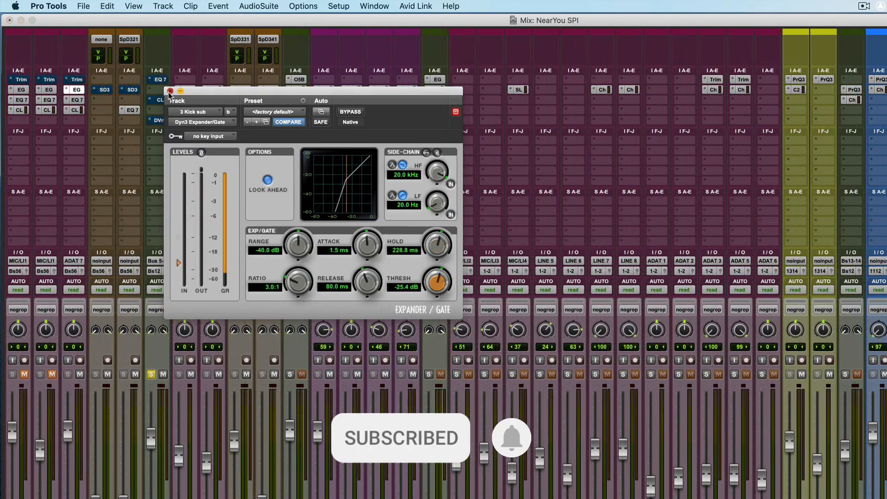
click(171, 91)
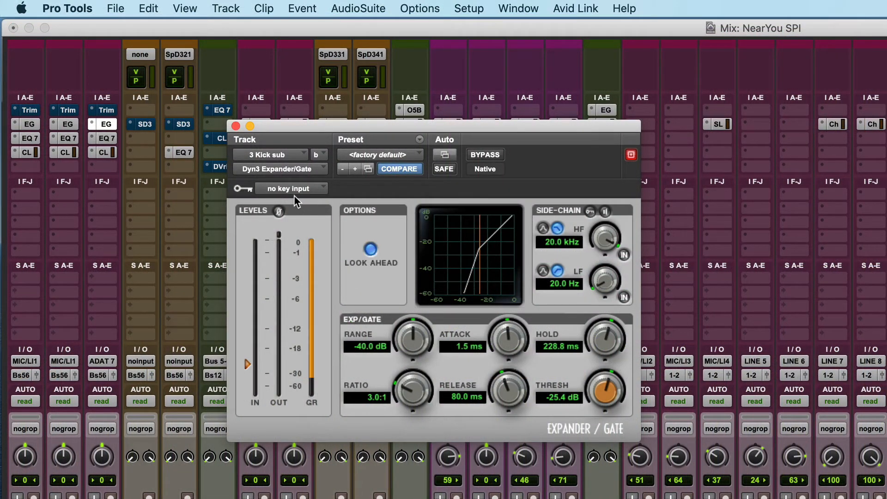
click(235, 126)
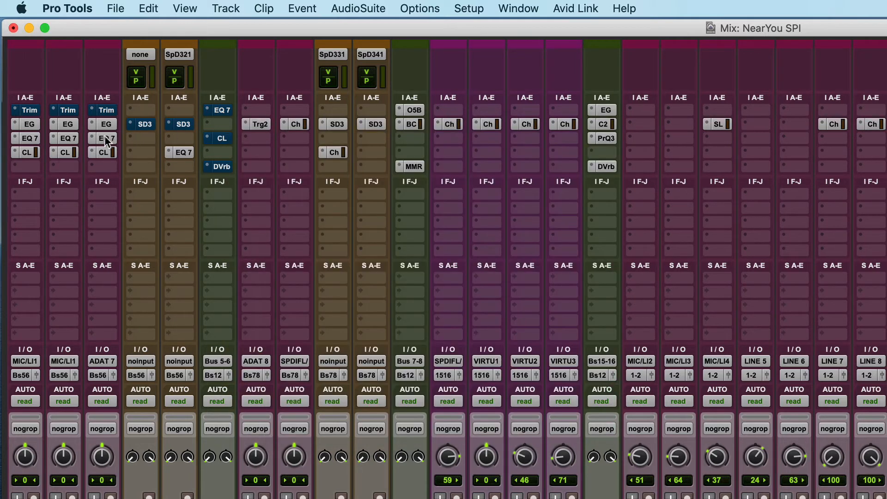
click(106, 138)
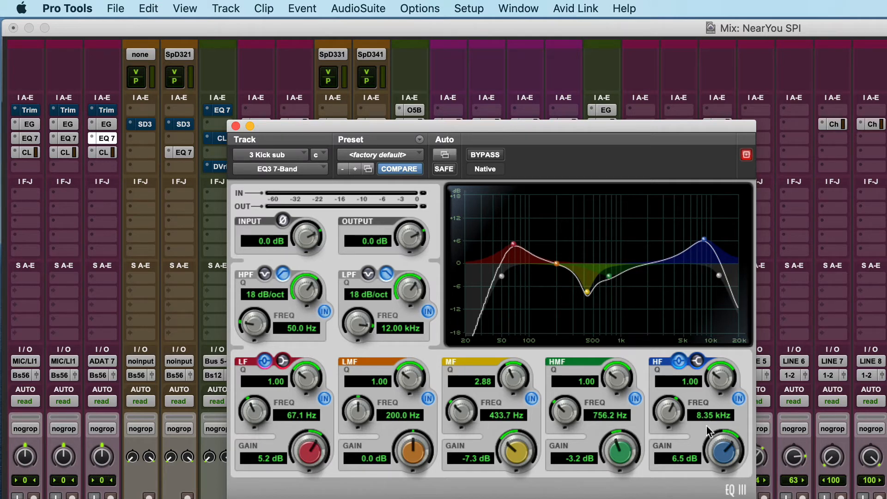
click(736, 400)
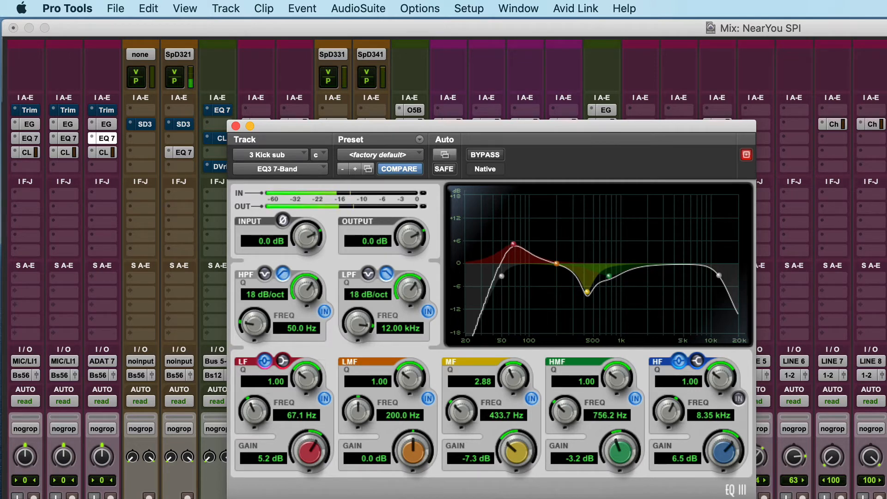
- Compare the Kick sub EQ against bypass, close it active and lower the Kick sub fader to -6.2 dB
click(480, 155)
click(481, 155)
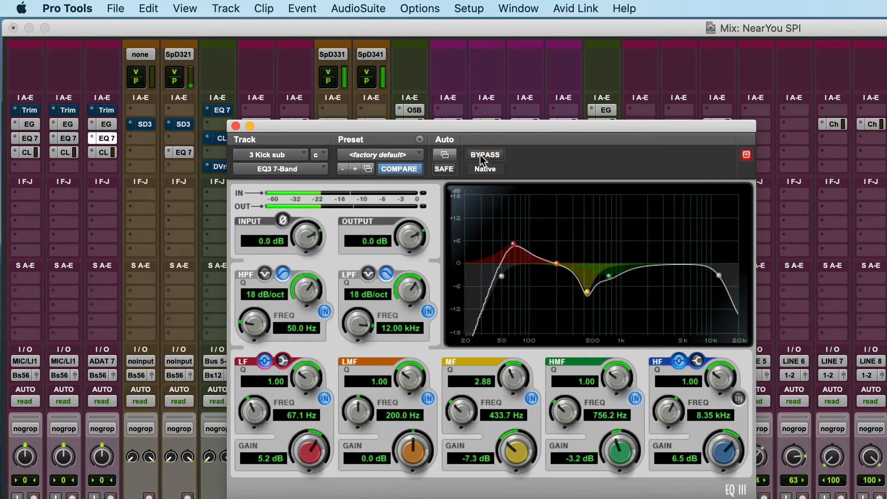
click(481, 156)
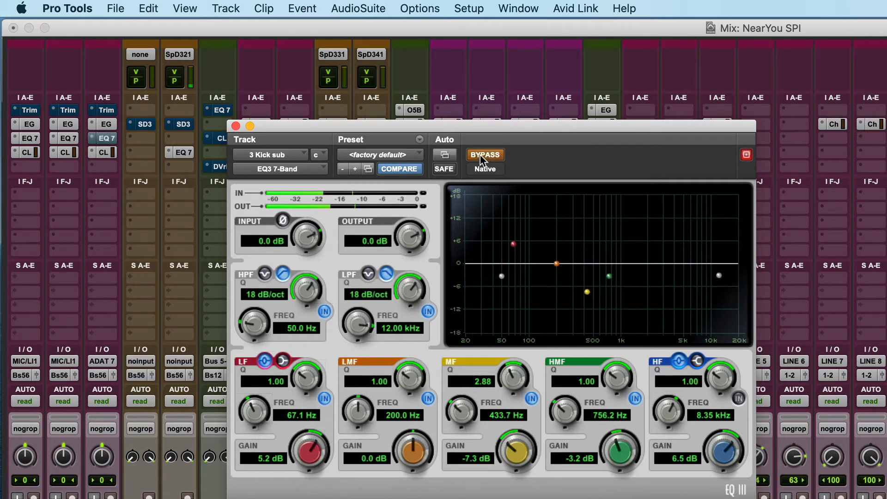
click(480, 155)
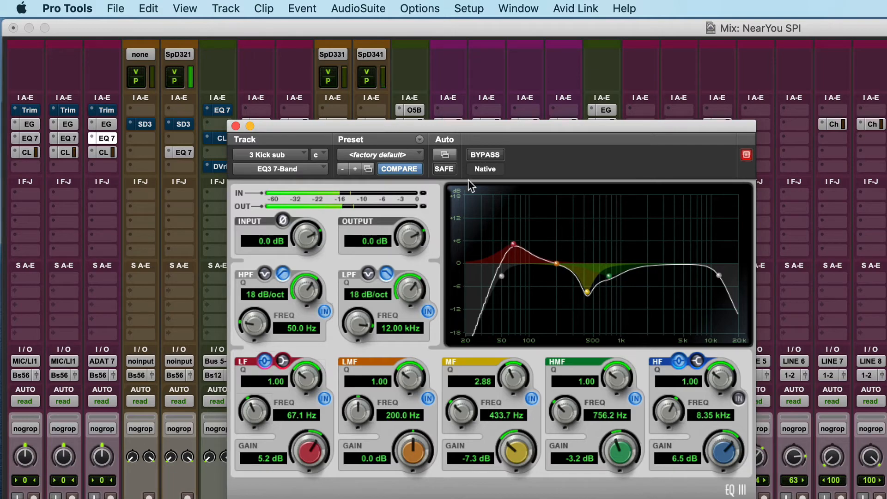
click(235, 126)
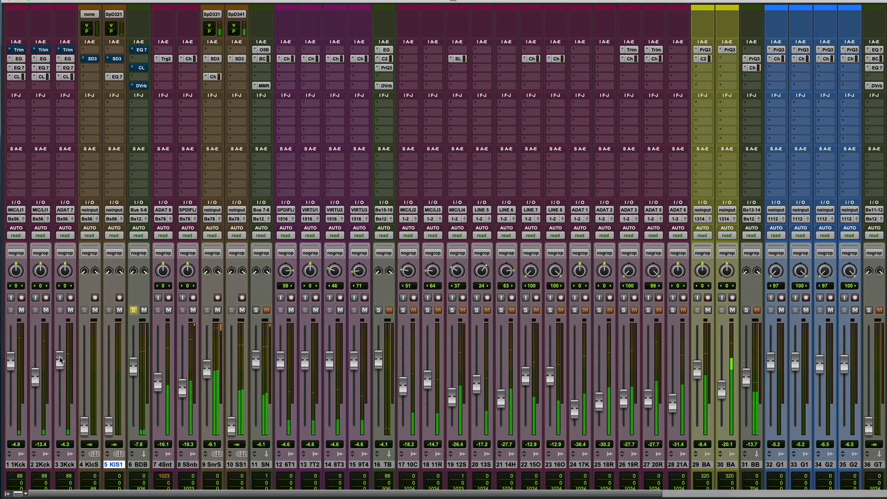
mouse_move(60, 359)
mouse_down()
mouse_move(37, 378)
mouse_move(58, 367)
mouse_up()
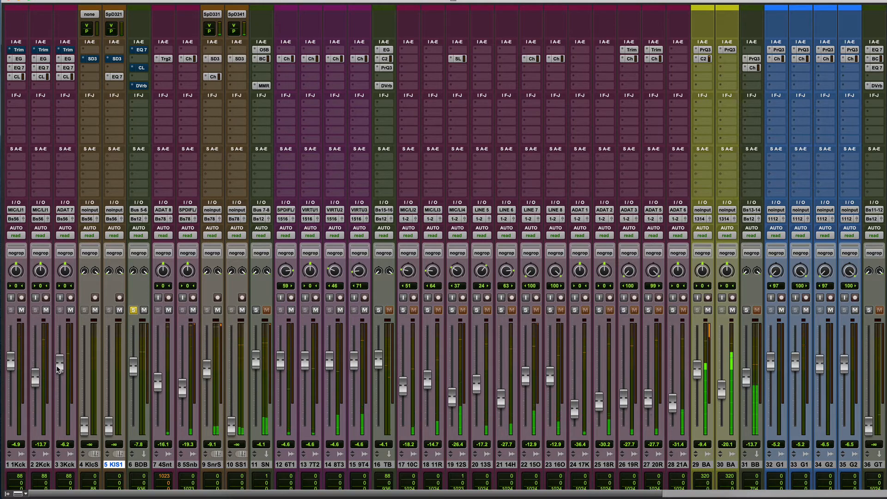
- Bypass the gate, EQ and compressor inserts on Kick in, Kick out and Kick sub to hear the unprocessed kick
scroll(69, 365, up, 1)
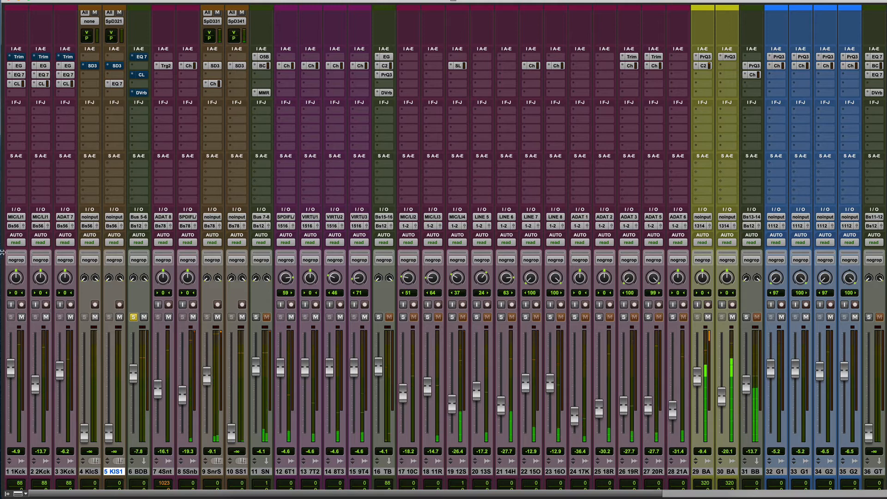
super+click(18, 76)
super+click(17, 84)
super+click(40, 85)
super+click(42, 76)
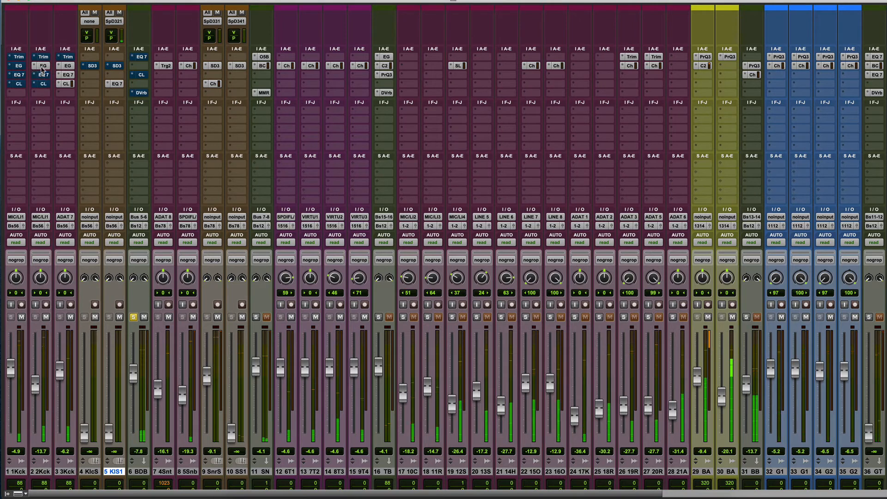
super+click(66, 85)
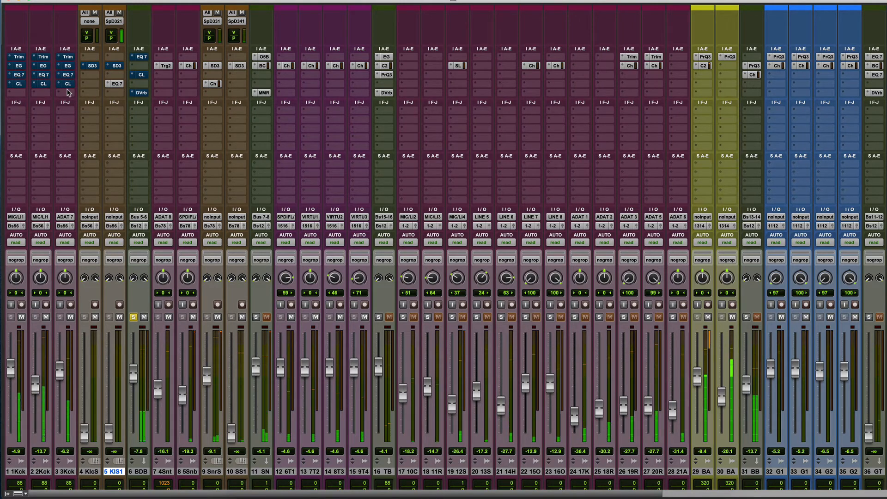
- Reactivate the gate, EQ and compressor inserts on all three kick tracks to hear the processed sound
super+click(17, 84)
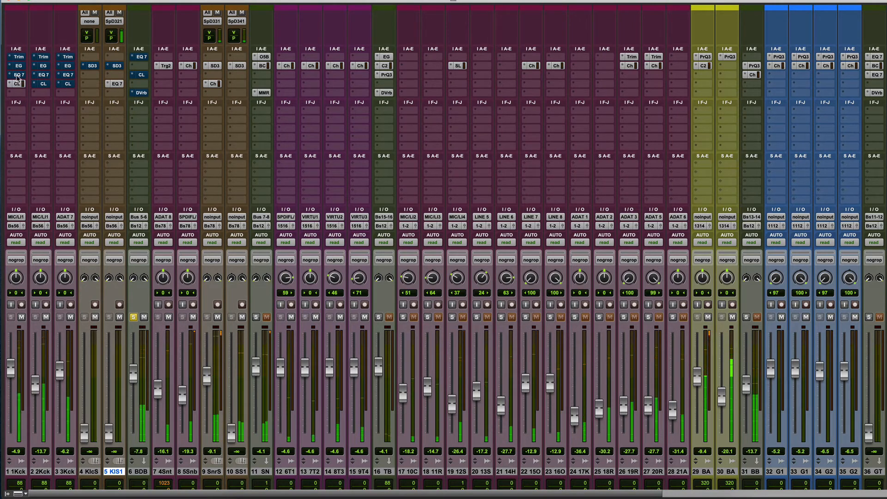
super+click(17, 76)
super+click(17, 67)
super+click(42, 66)
super+click(42, 75)
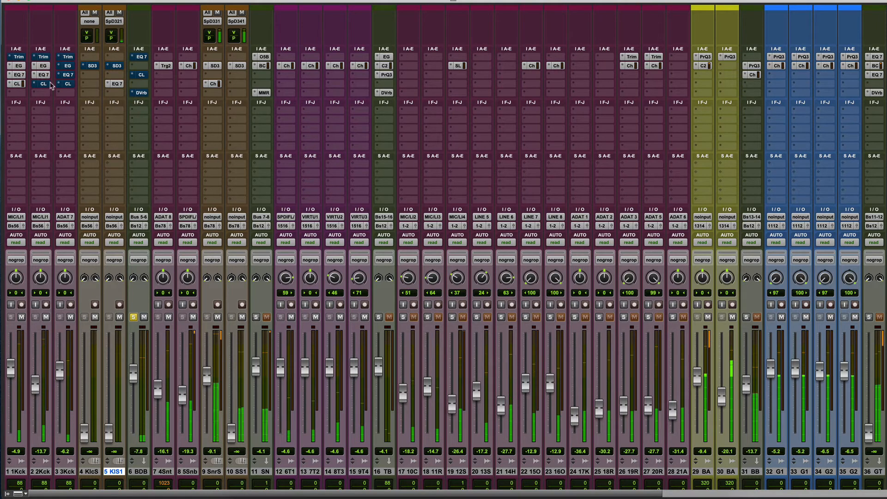
super+click(42, 84)
super+click(66, 84)
super+click(66, 75)
super+click(66, 66)
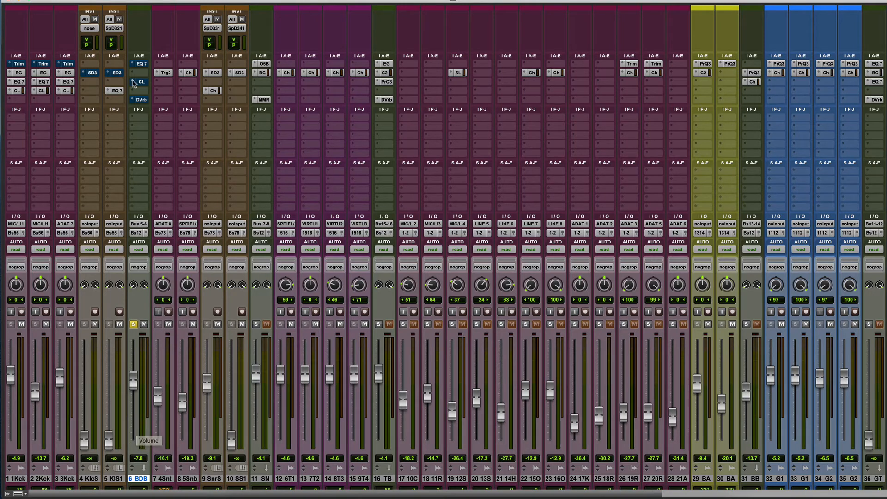
- Look through the EQ, compressor and D-Verb inserts on the BD Bus and close them
click(141, 64)
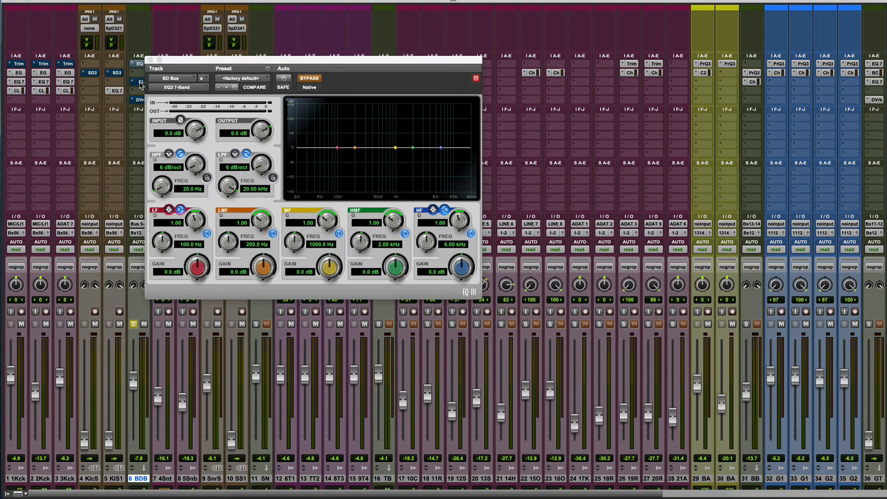
click(140, 83)
click(140, 99)
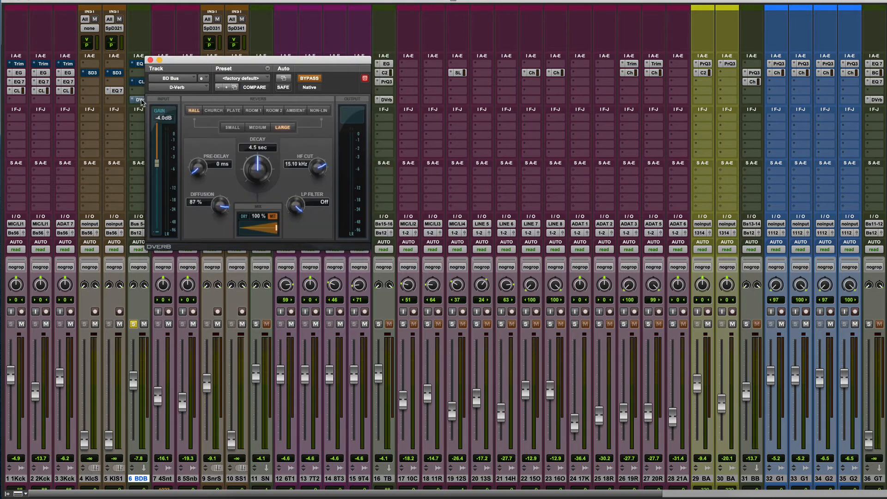
click(140, 100)
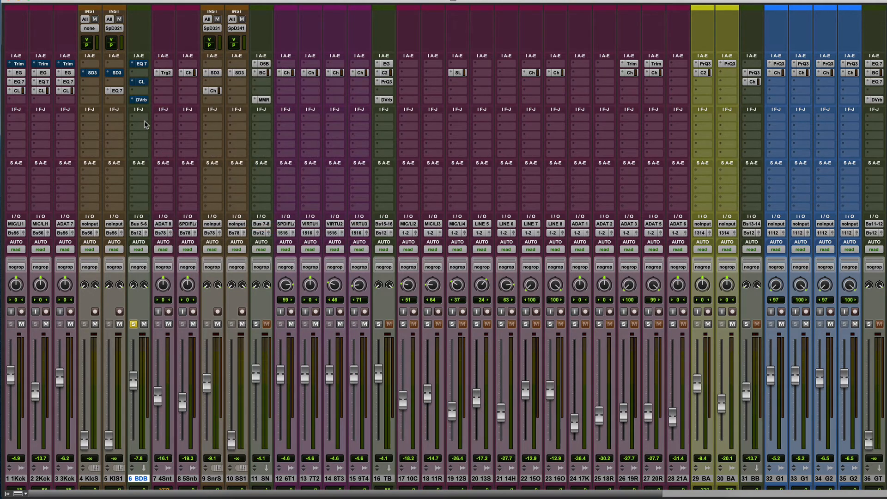
- Activate the BD Bus EQ and boost its high-frequency band 5.7 dB at 8.52 kHz as a peak
click(142, 65)
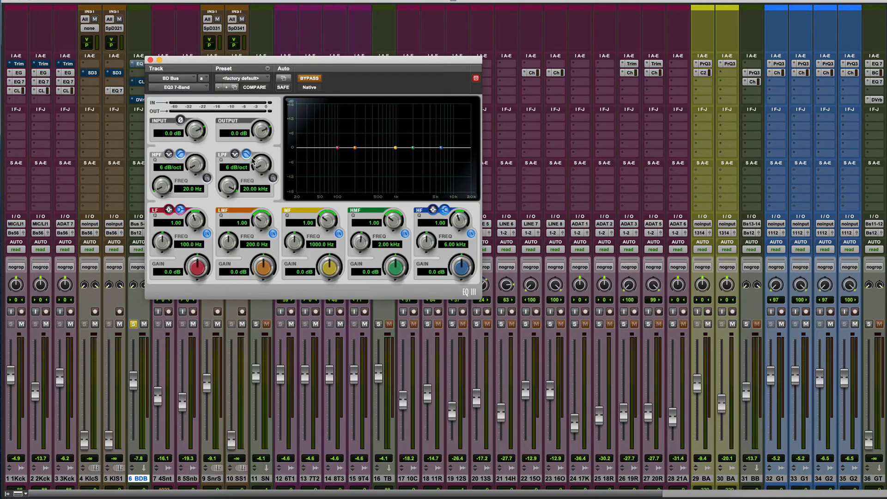
drag(253, 71, 310, 69)
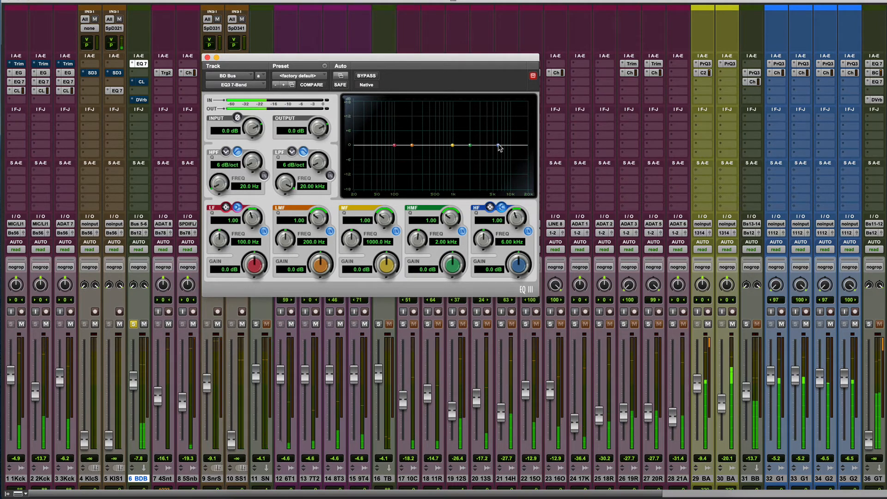
drag(498, 146, 506, 131)
click(490, 207)
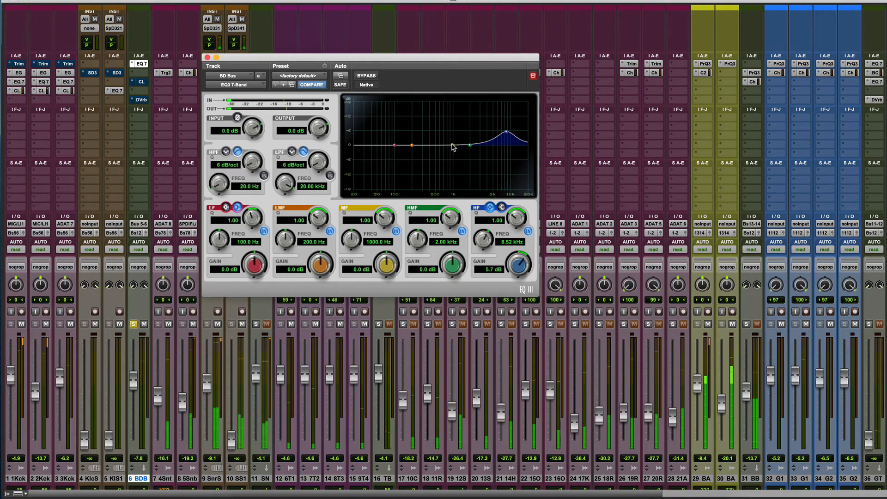
- Cut the BD Bus EQ's low-mid band by 5.7 dB at 408.7 Hz with Q 3.47, and compare the EQ against bypass
drag(412, 146, 432, 164)
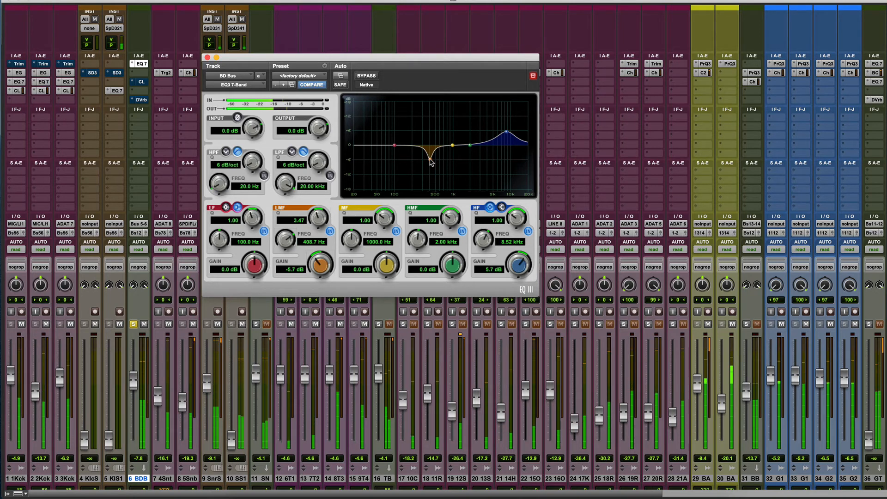
click(362, 77)
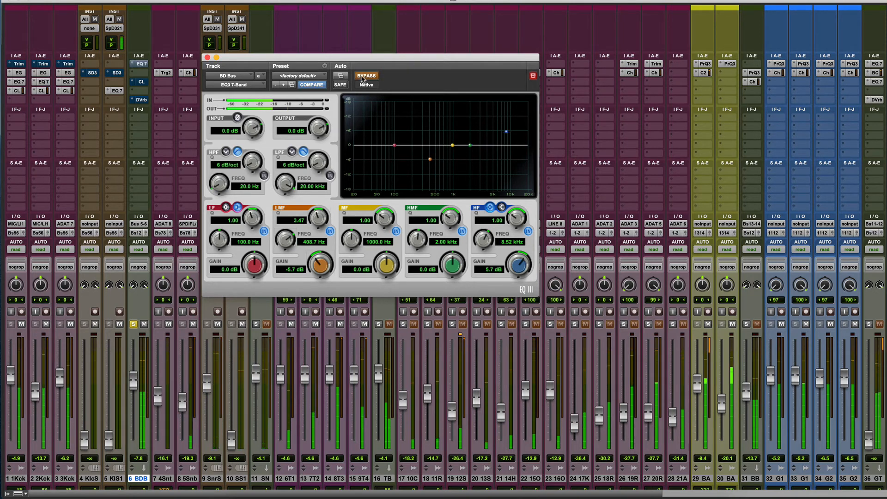
click(362, 77)
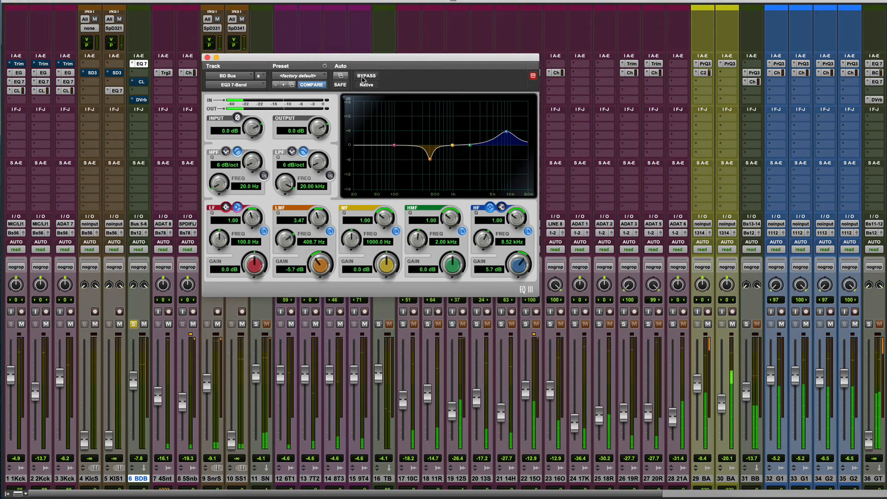
- Activate the BD Bus Dyn3 Compressor/Limiter and set its threshold to -19.4 dB and release to 108.1 ms
click(207, 57)
click(141, 82)
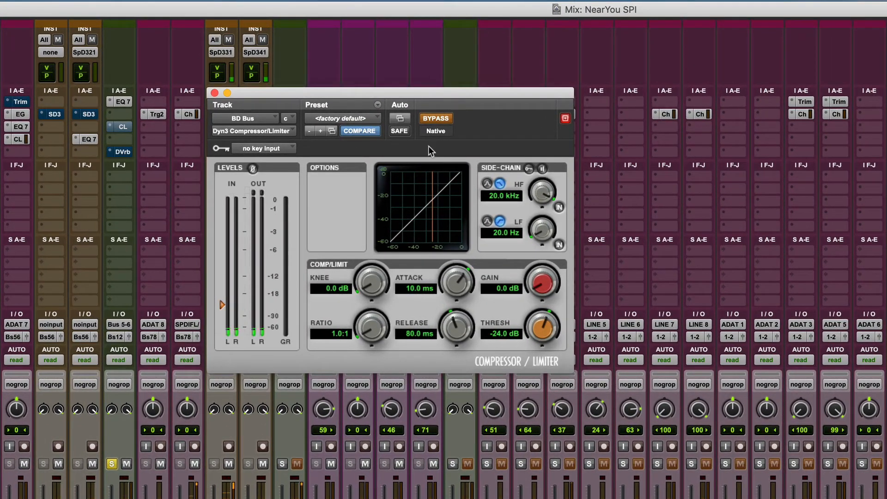
click(435, 119)
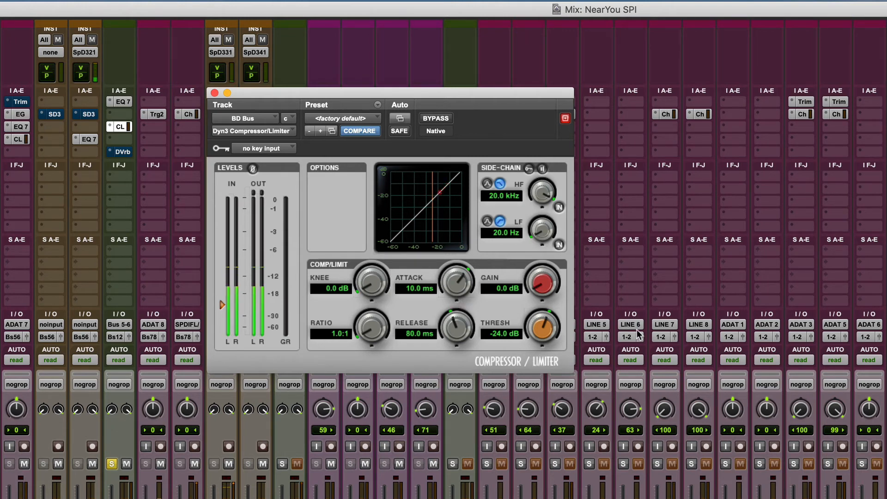
drag(548, 331, 542, 301)
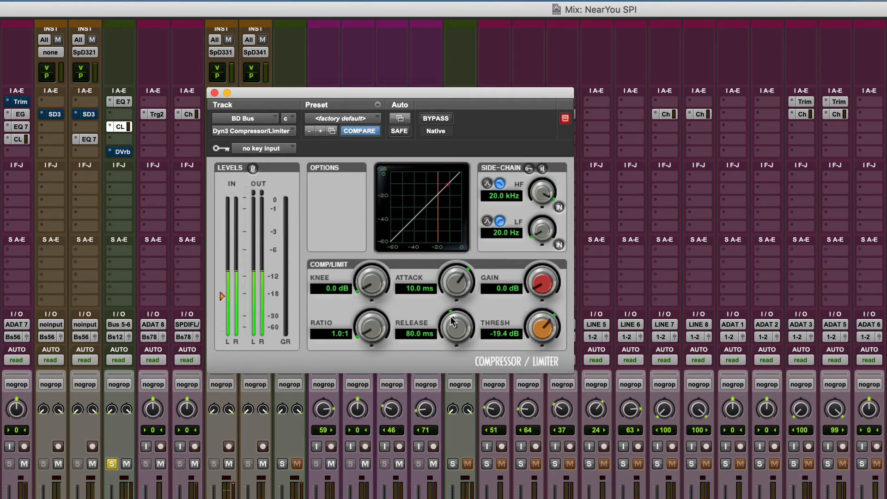
drag(455, 333, 454, 319)
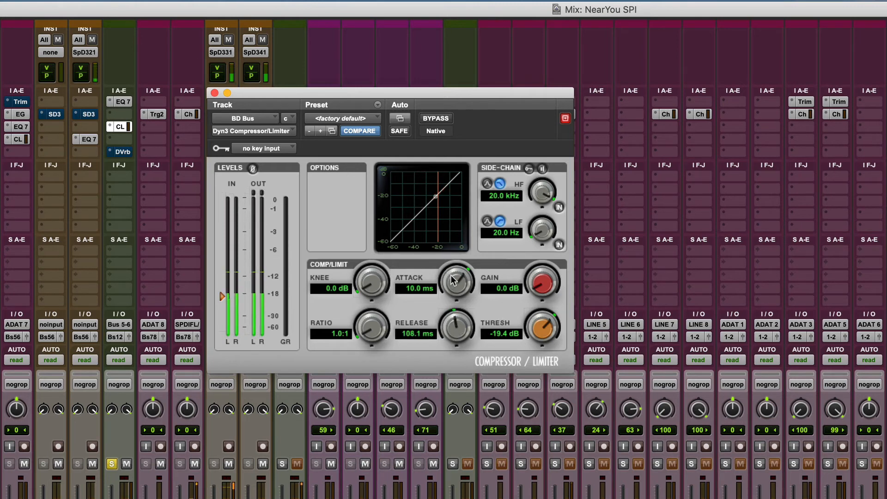
- Set the BD Bus compressor's attack to 864.3 us, ratio to 2.0:1 and knee to 5.8 dB
drag(454, 282, 444, 340)
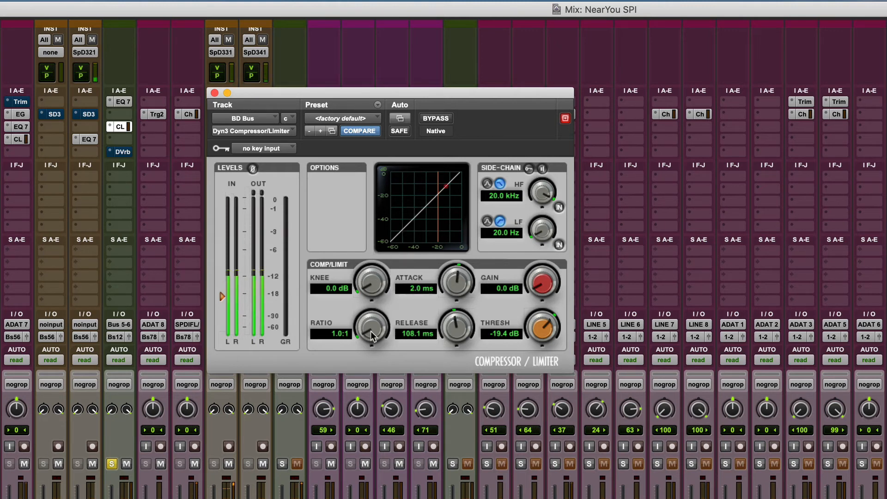
drag(371, 331, 366, 286)
drag(451, 286, 446, 306)
drag(361, 335, 363, 326)
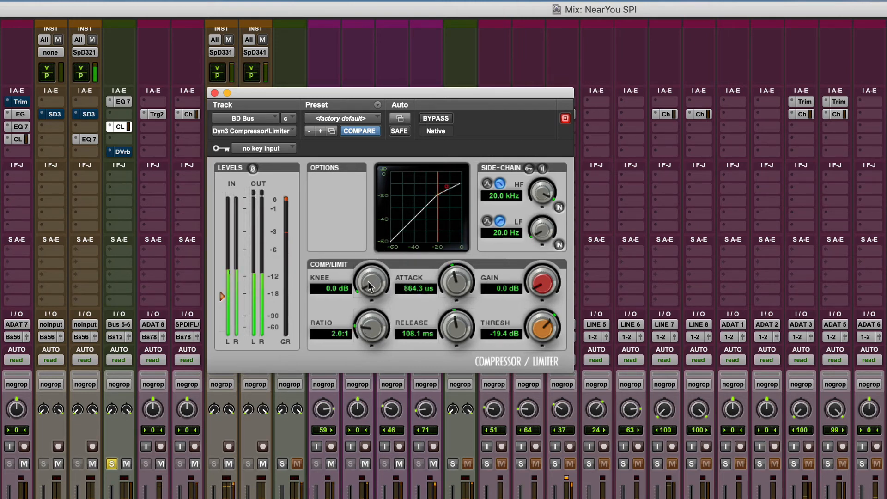
drag(369, 286, 359, 239)
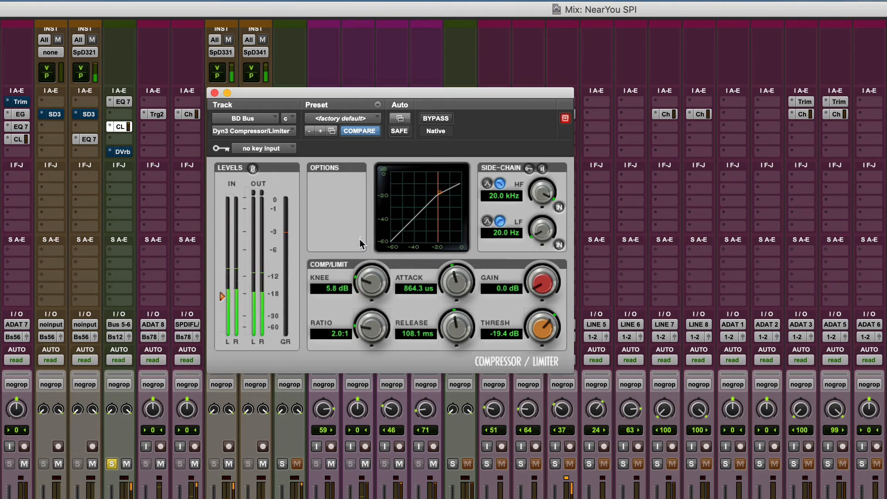
- Compare the BD Bus compressor's sound against bypass, leaving the compressor active
click(434, 119)
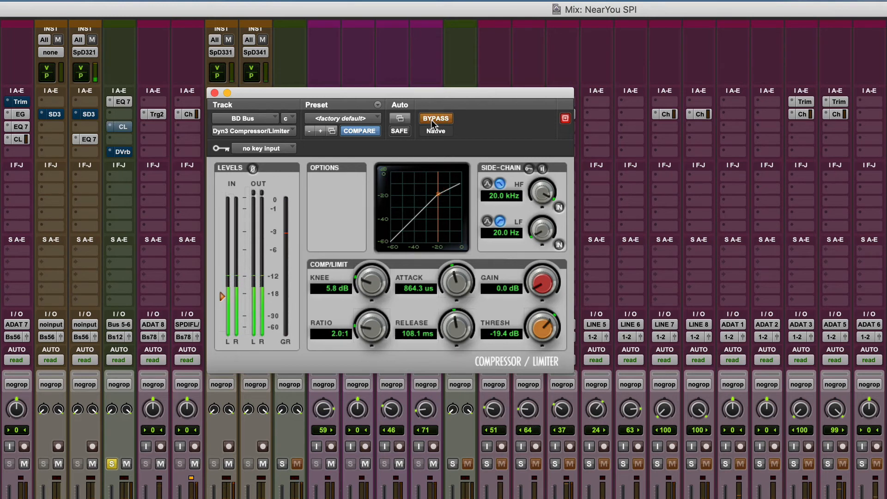
click(431, 120)
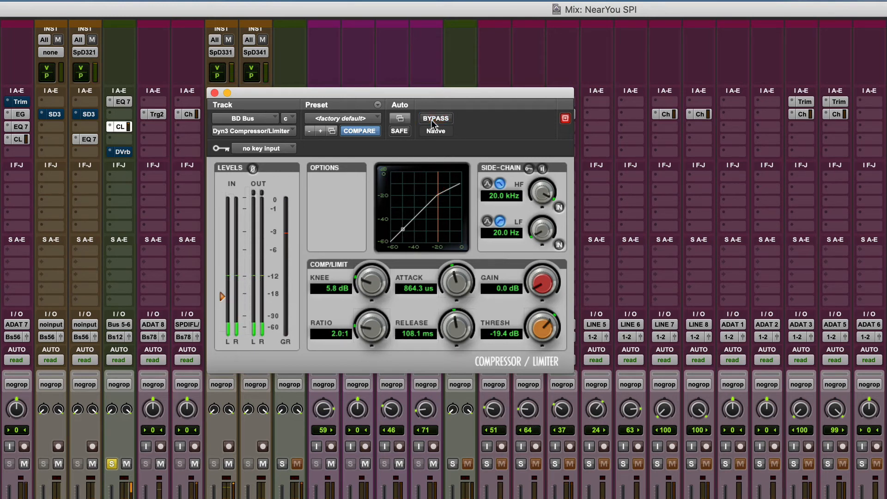
click(431, 120)
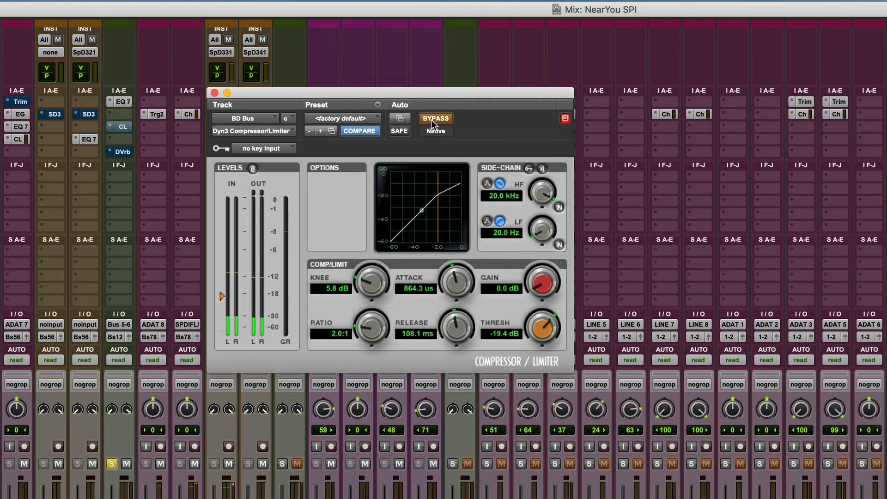
click(430, 120)
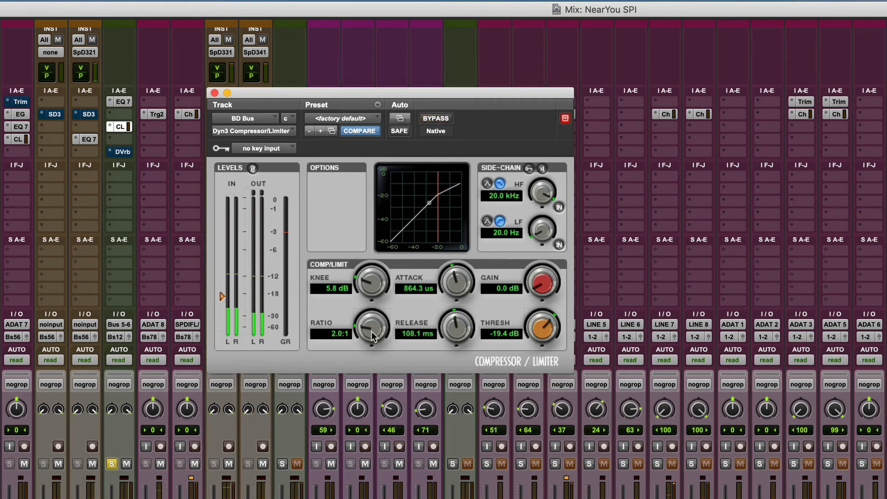
- Set the BD Bus compressor's ratio to 2.9:1 and release to 175.5 ms, and close the plug-in
drag(371, 331, 371, 309)
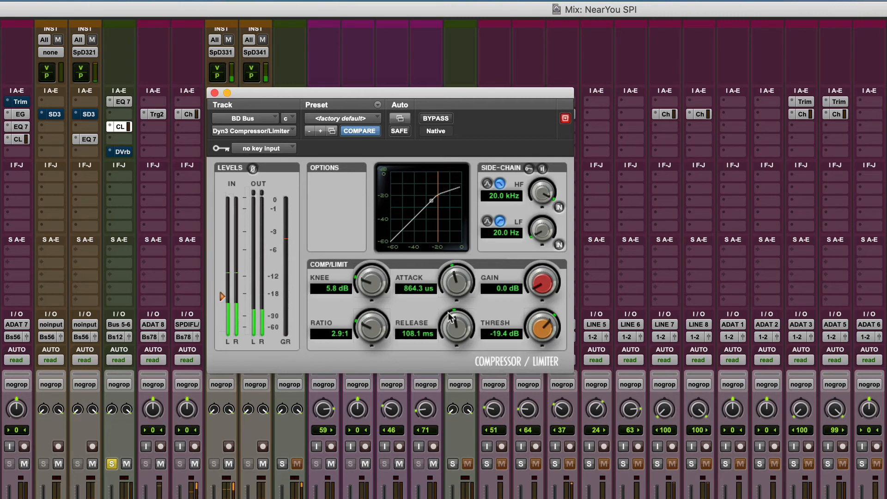
drag(455, 326, 453, 305)
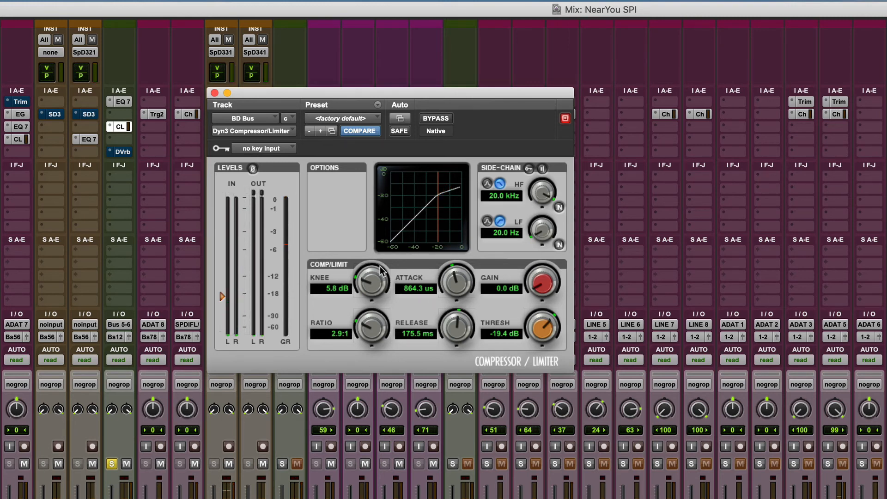
click(214, 92)
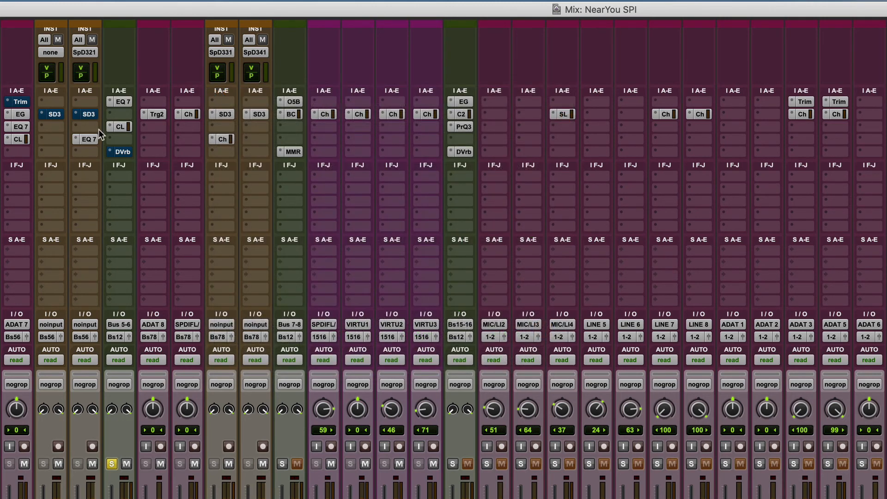
- Activate D-Verb on the BD Bus with the input gain at 0.0 dB and the wet mix at 8%
click(120, 151)
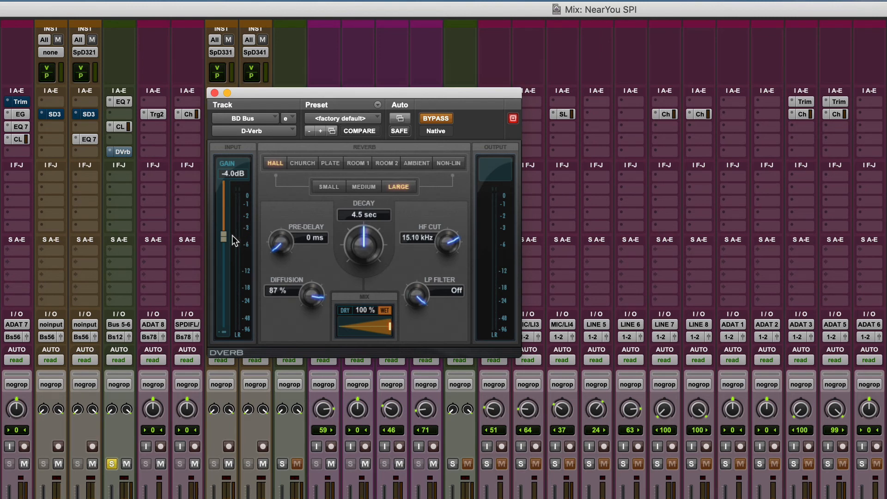
drag(225, 236, 226, 147)
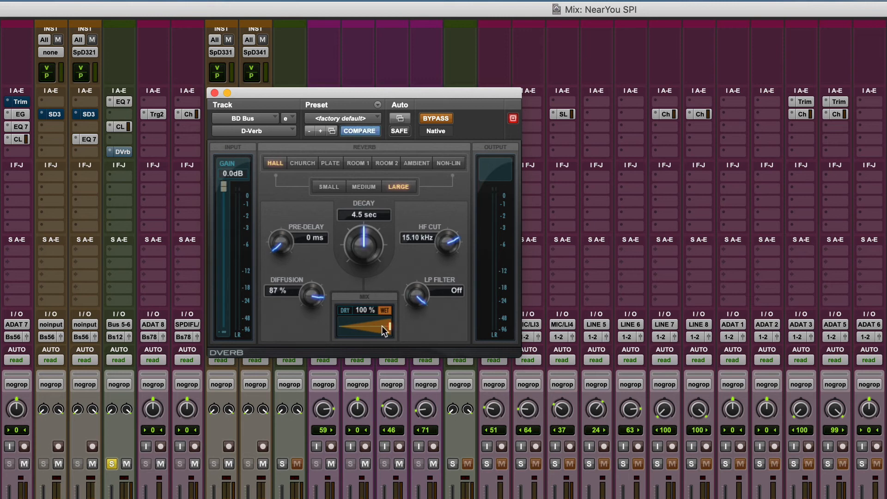
drag(388, 325, 256, 321)
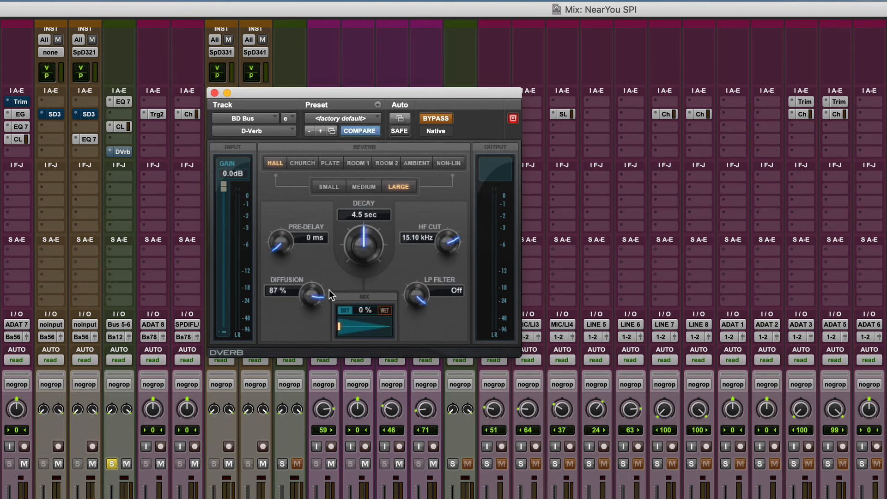
click(438, 119)
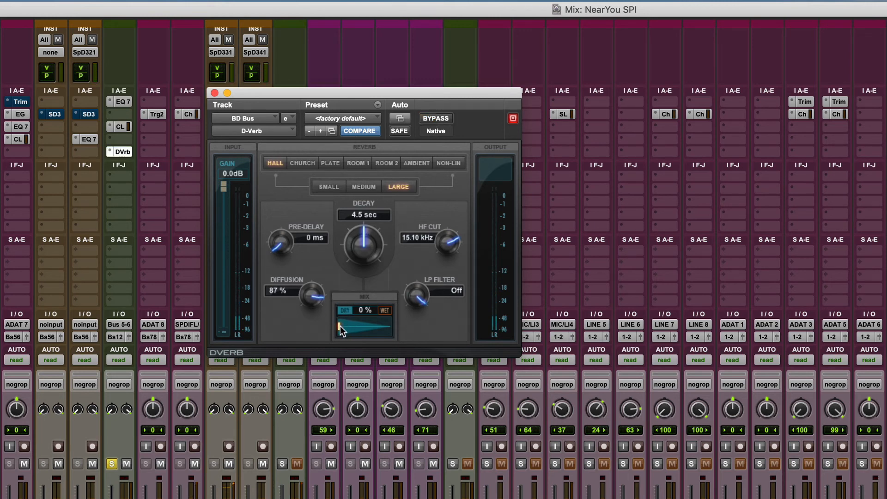
drag(340, 326, 345, 325)
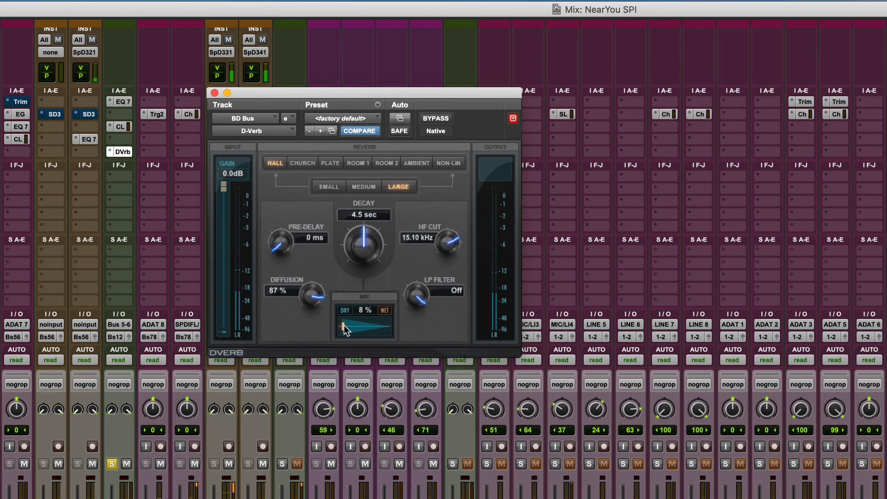
- Compare the BD Bus D-Verb against bypass, leave it active and close the plug-in
click(440, 120)
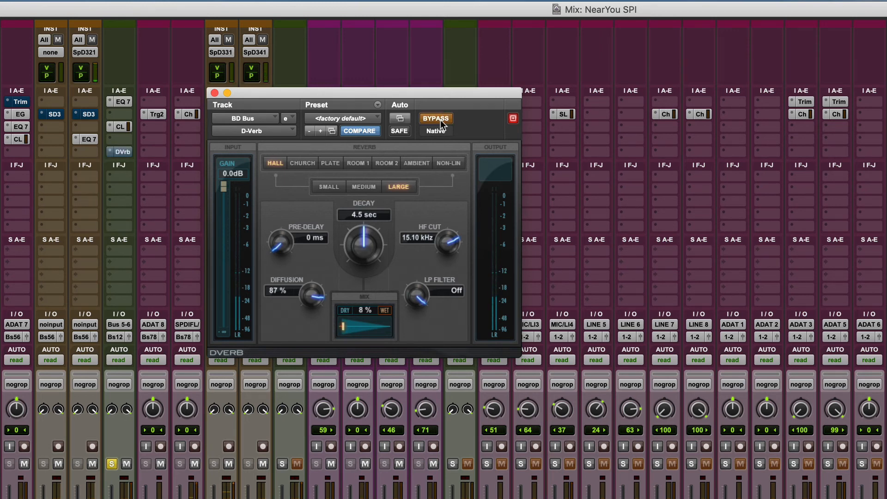
click(440, 120)
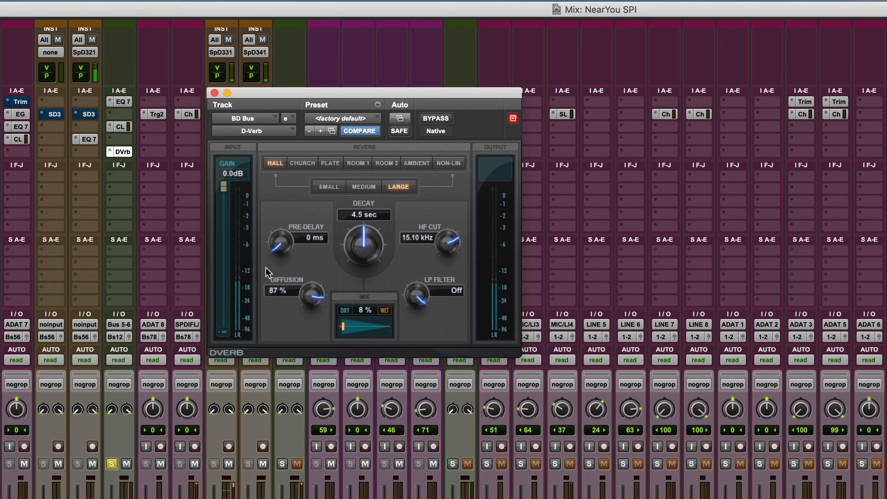
click(214, 93)
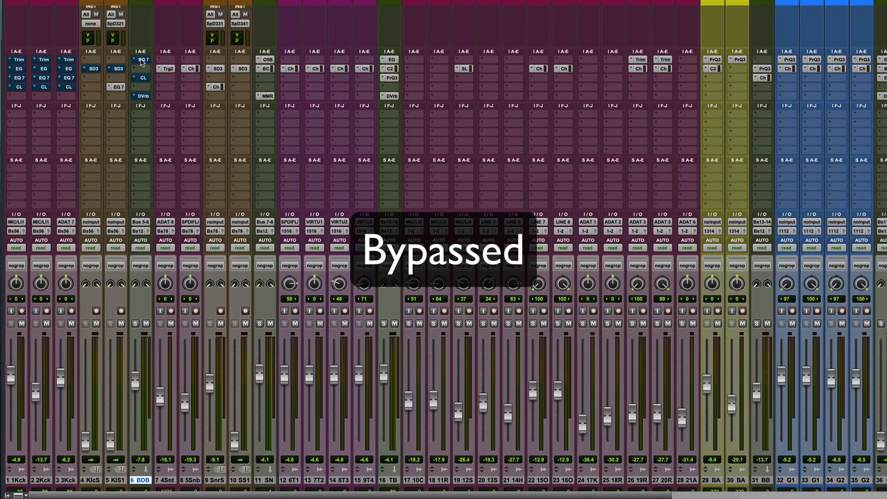
- Play the full mix with the kick tracks' and BD Bus inserts bypassed
key(space)
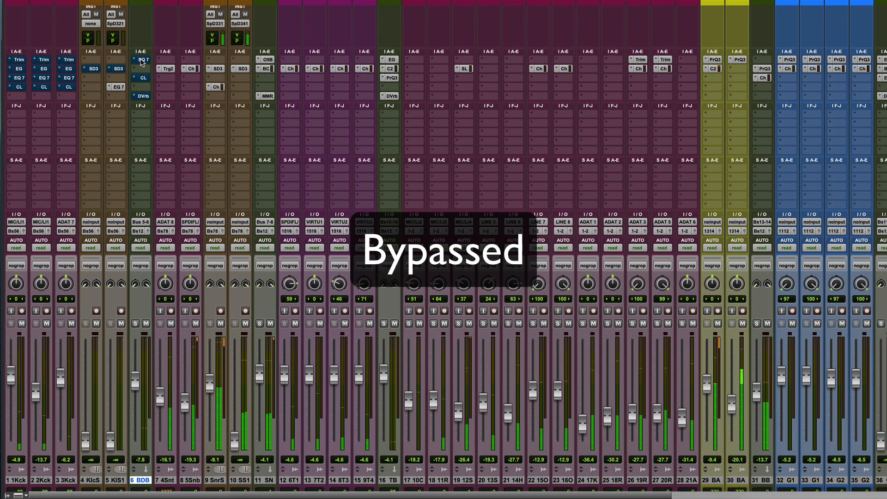